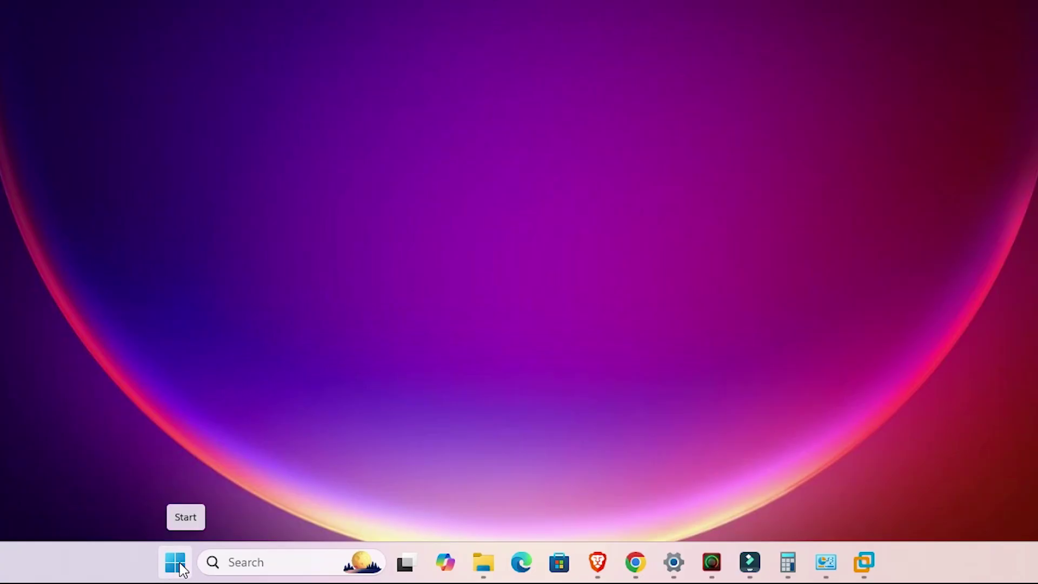
# Open Device Manager from the Start context menu, centre its window, and expand Audio inputs and outputs
pyautogui.rightClick(183, 569)
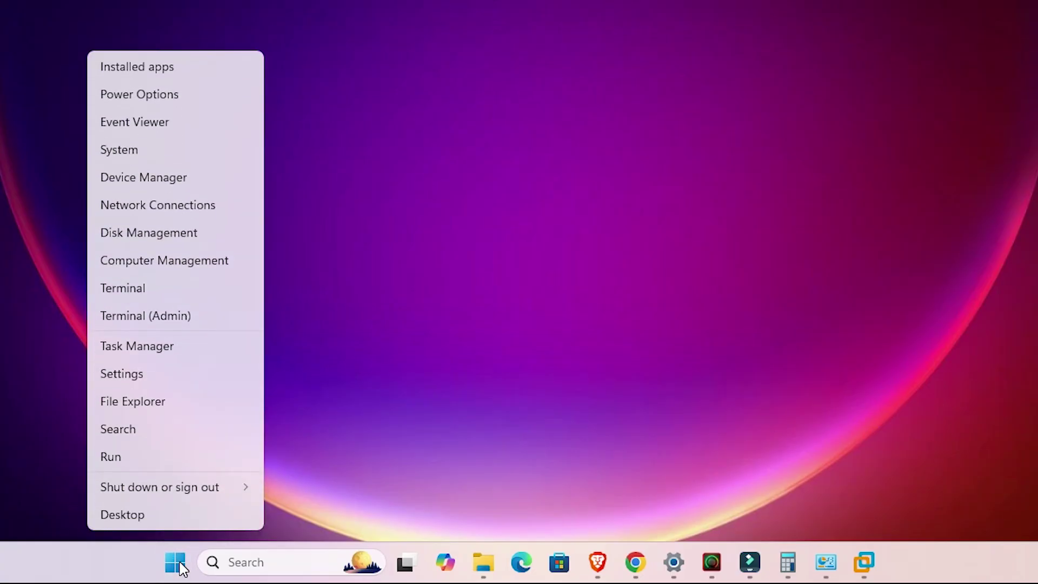
pyautogui.click(167, 182)
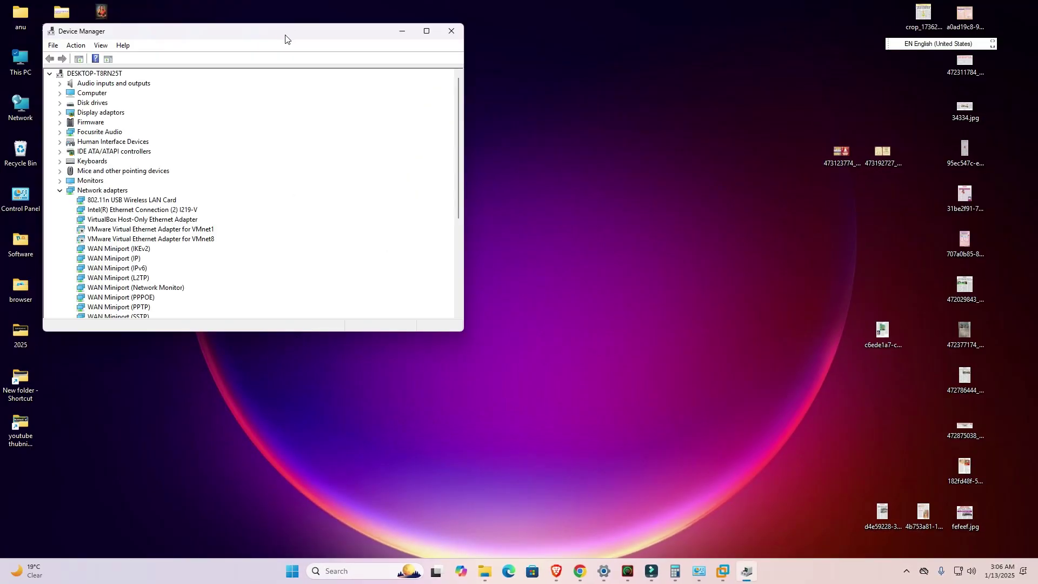
pyautogui.moveTo(285, 35); pyautogui.dragTo(593, 181)
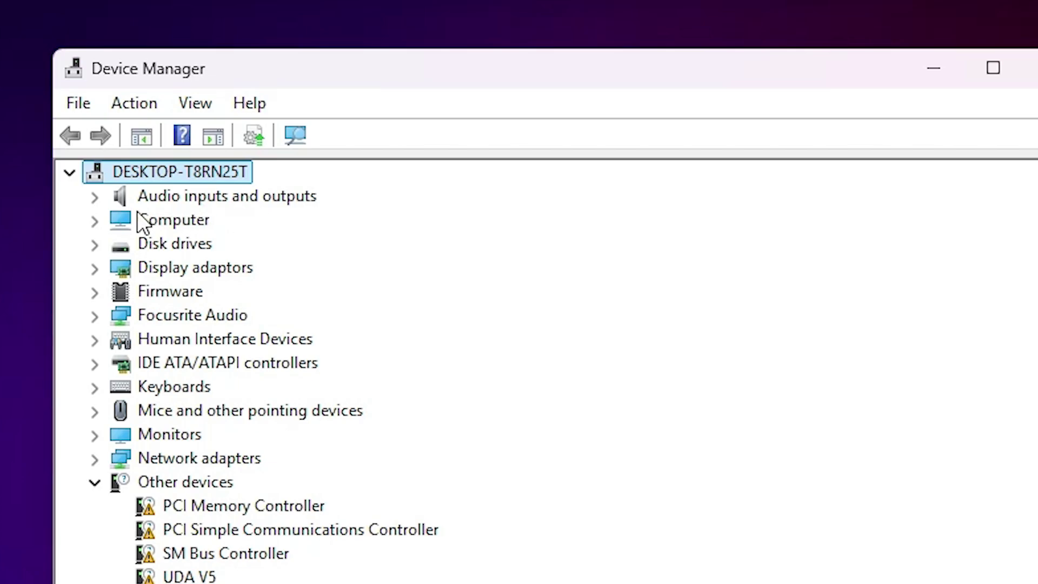
pyautogui.click(103, 197)
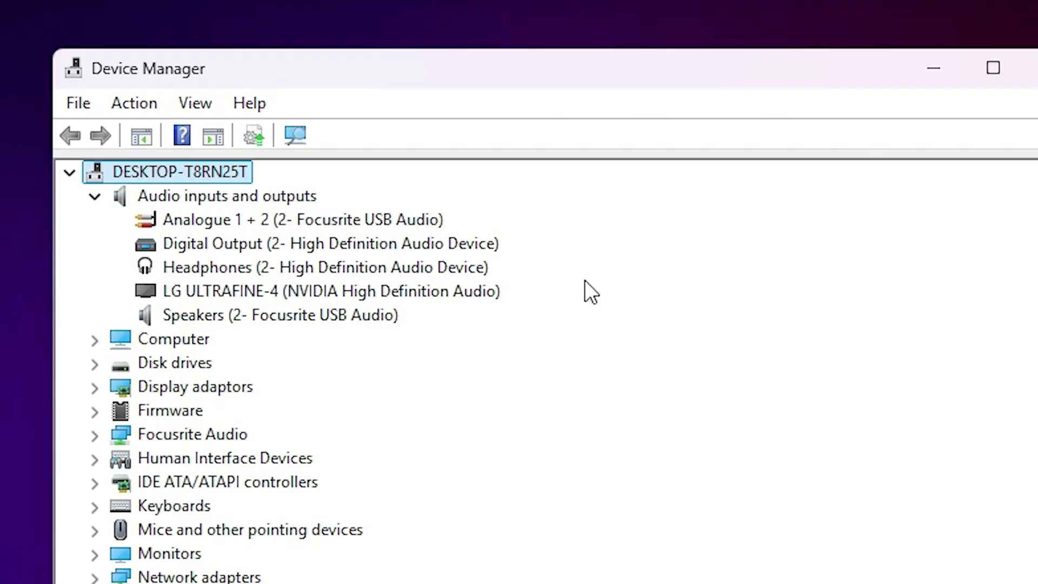
# Select the LG ULTRAFINE-4 (NVIDIA High Definition Audio) device and bring up its context menu
pyautogui.click(300, 291)
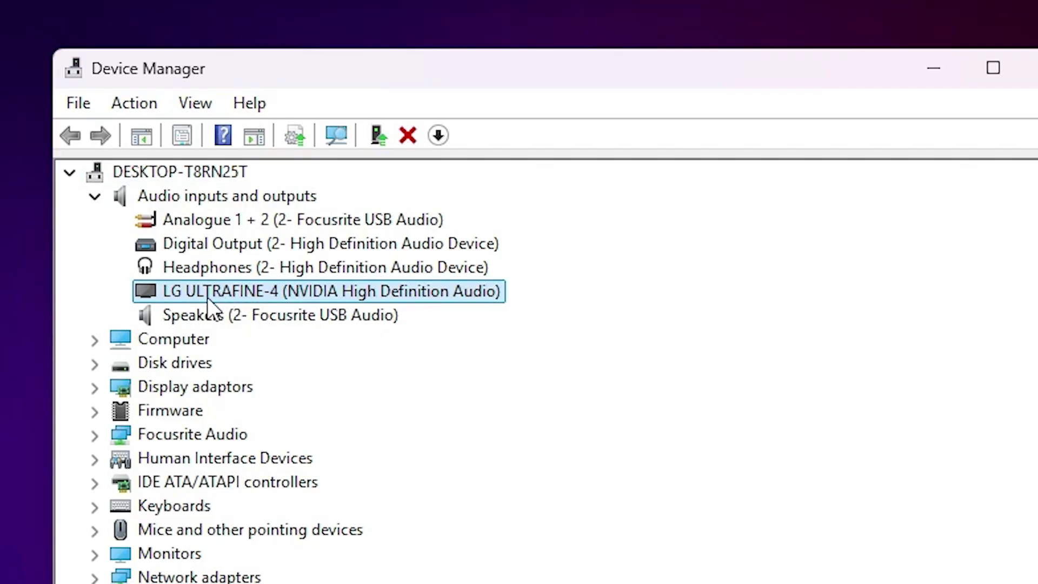
pyautogui.rightClick(310, 297)
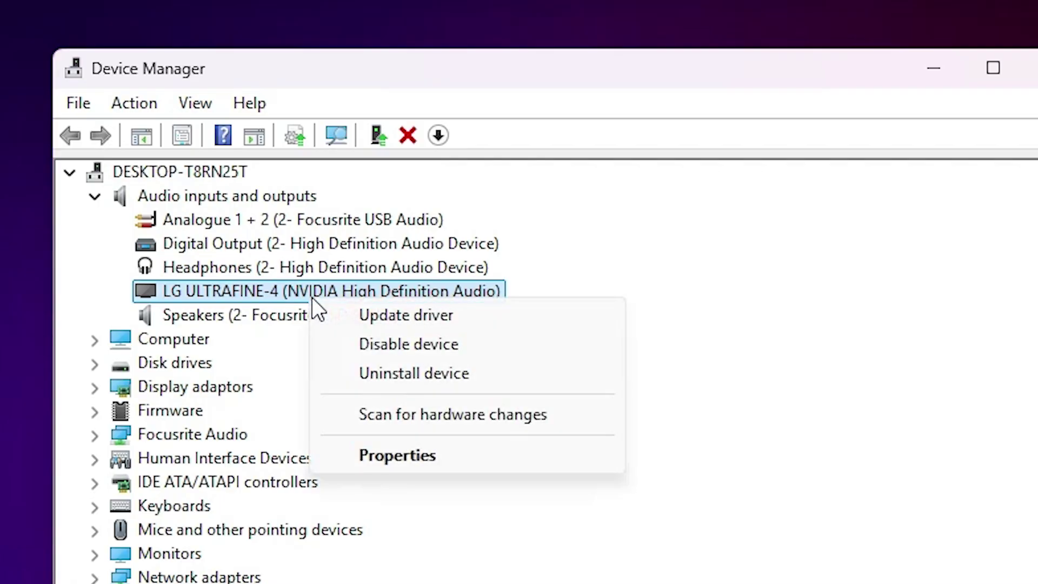
# Start a driver update for the LG ULTRAFINE-4, try the automatic search, then go back
pyautogui.click(445, 314)
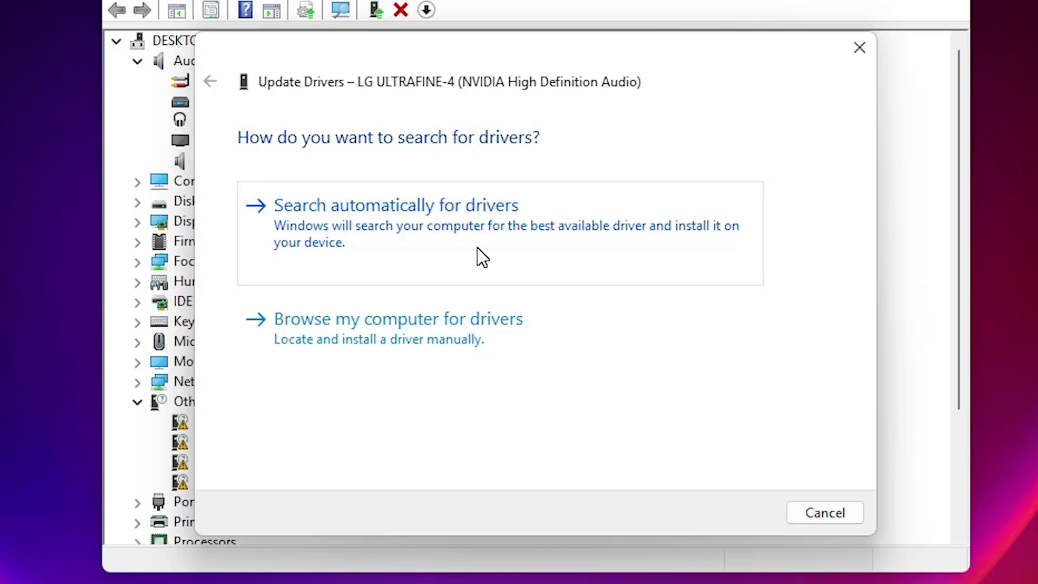
pyautogui.click(406, 187)
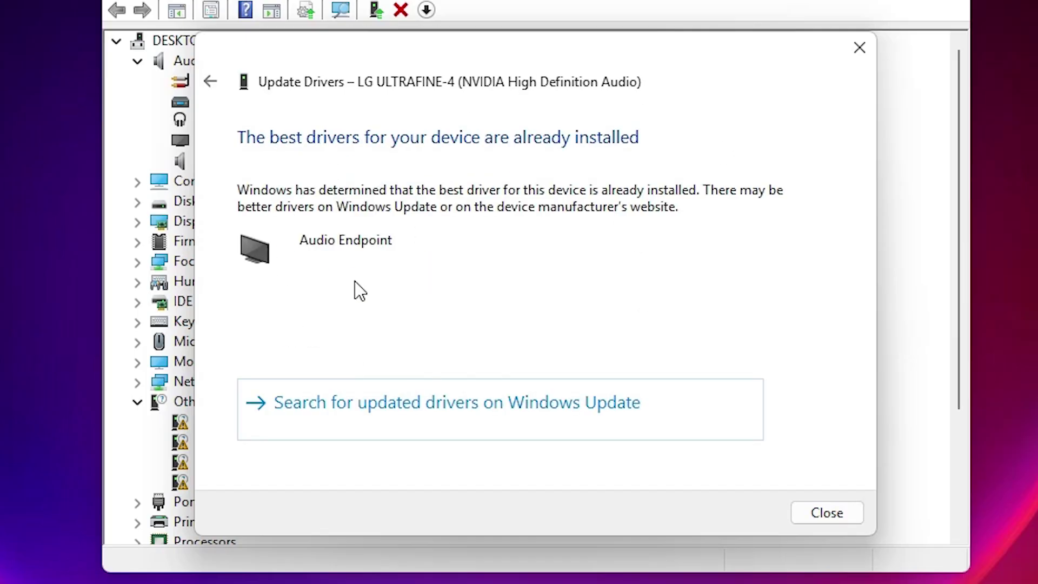
pyautogui.click(210, 81)
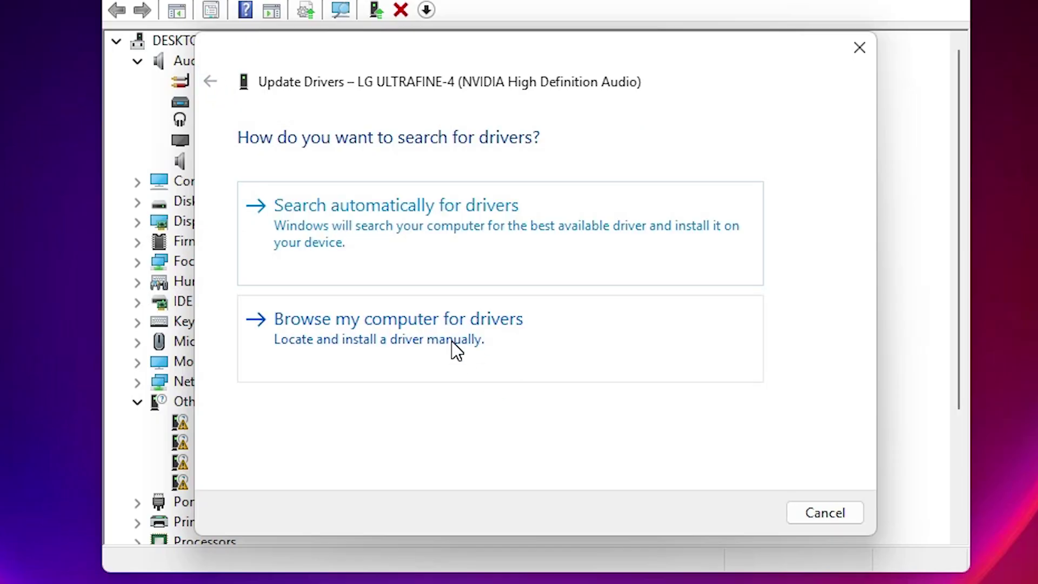
# Install the Audio Endpoint driver from the computer's driver list, then close Device Manager
pyautogui.click(424, 342)
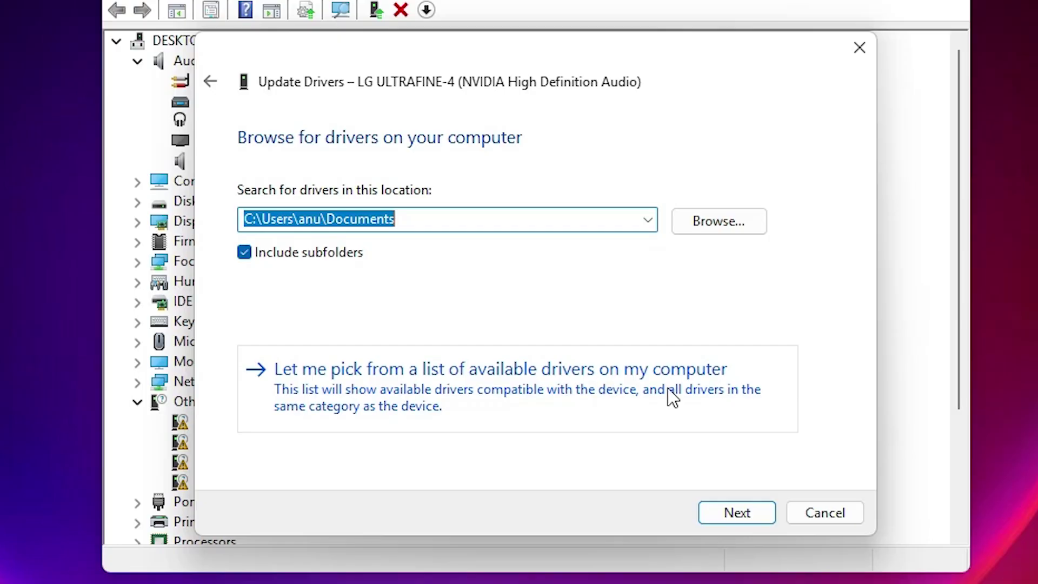
pyautogui.click(512, 396)
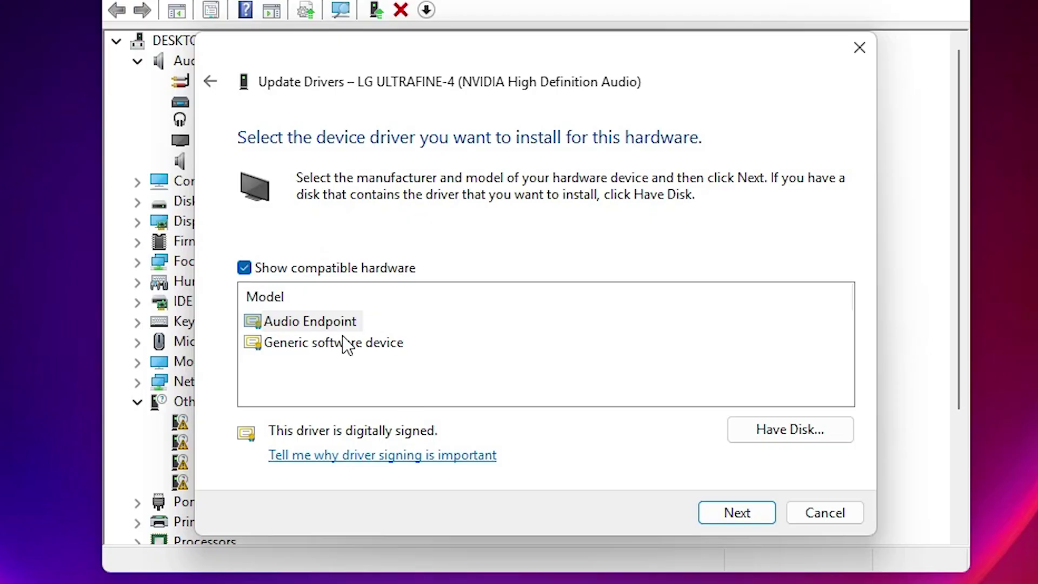
pyautogui.click(328, 323)
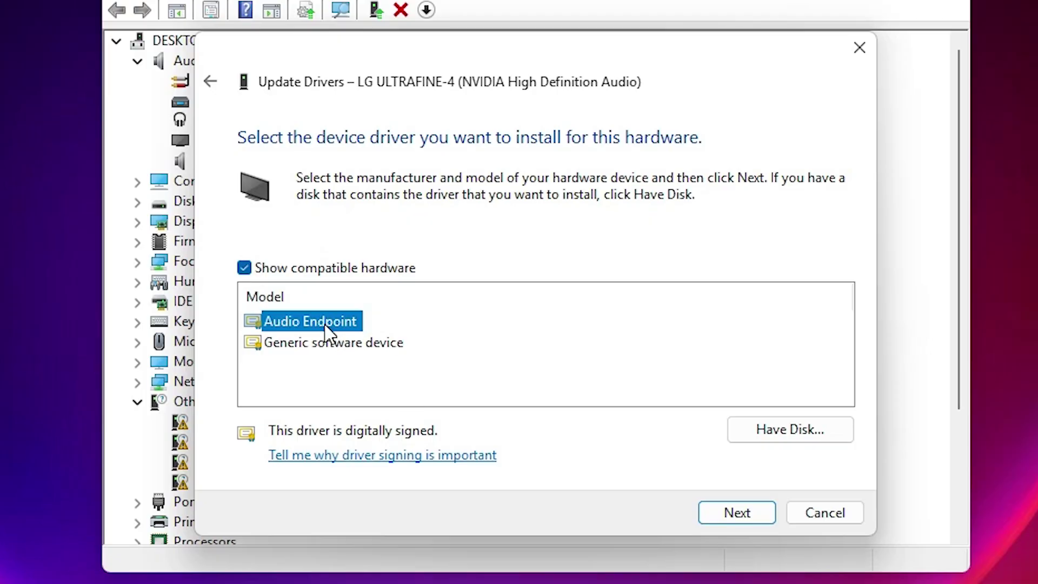
pyautogui.click(367, 346)
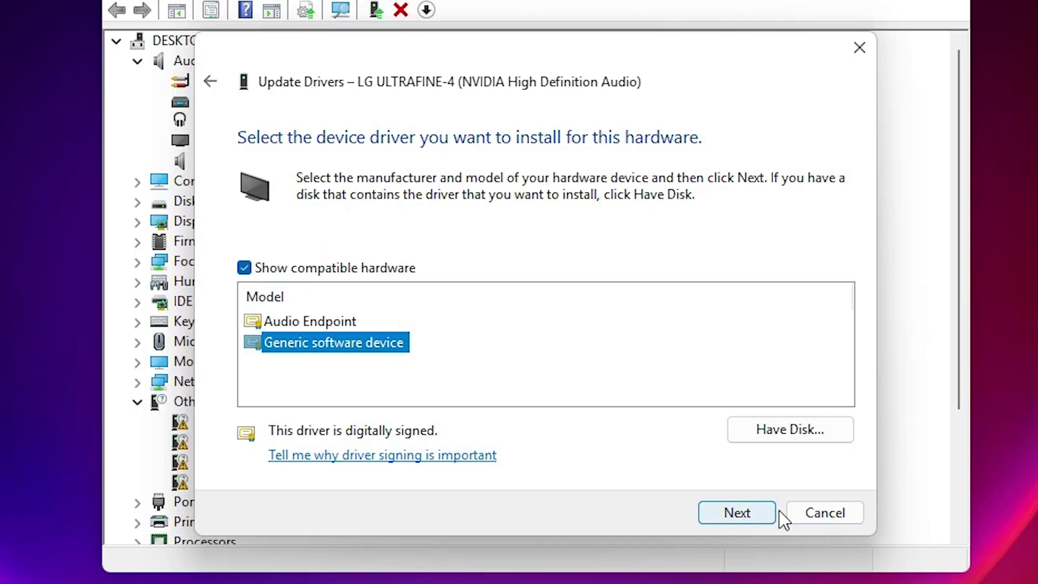
pyautogui.click(341, 323)
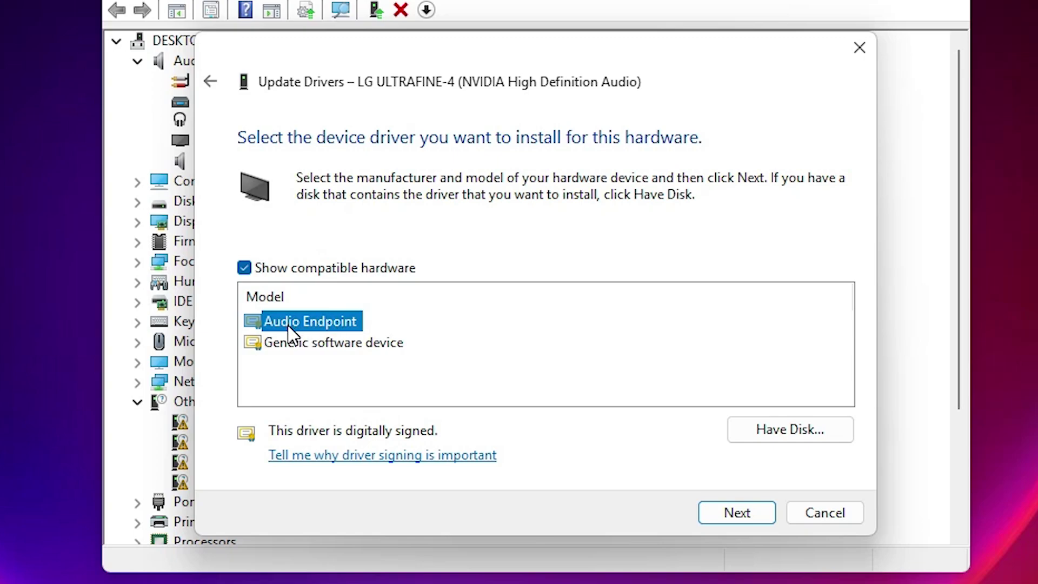
pyautogui.click(719, 518)
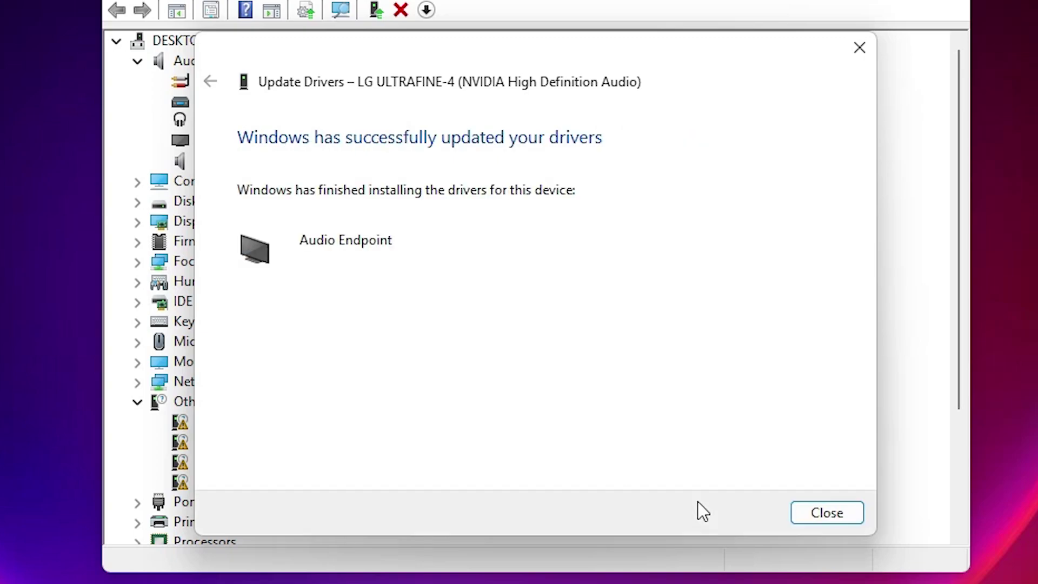
pyautogui.click(834, 511)
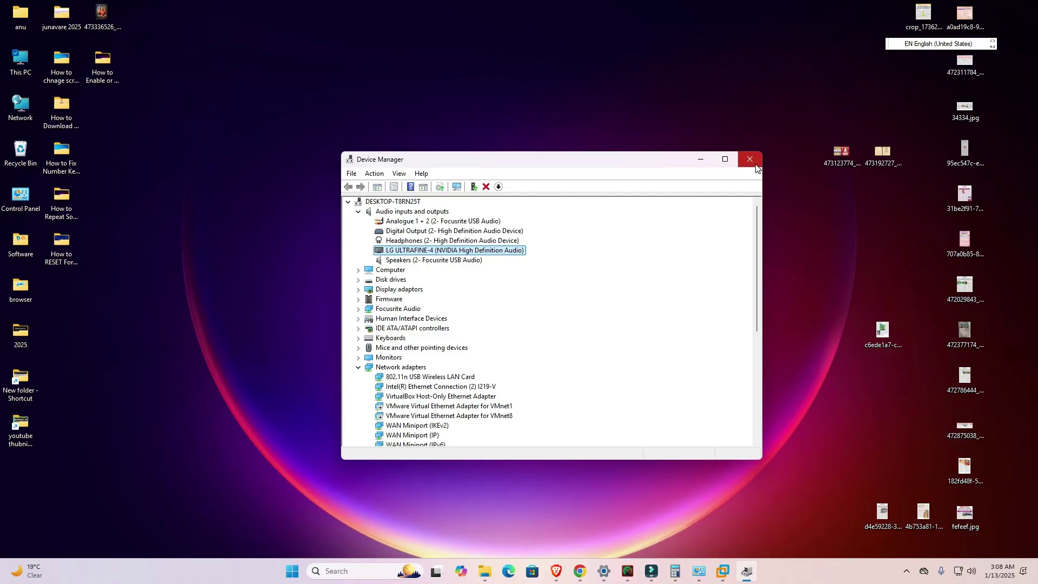
pyautogui.click(750, 160)
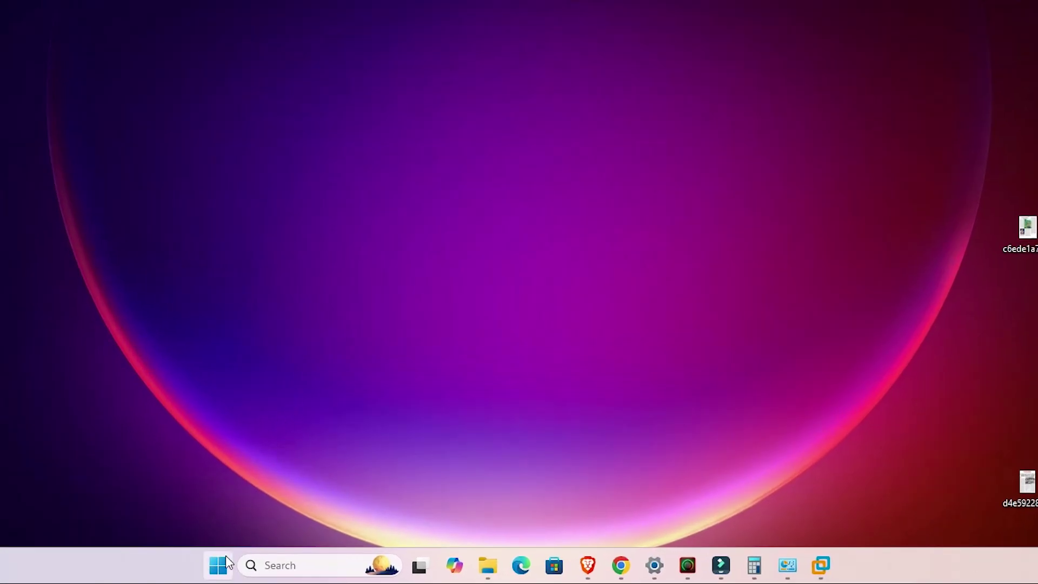
# Open Control Panel by searching 'con' and view all items as Large icons
pyautogui.click(219, 565)
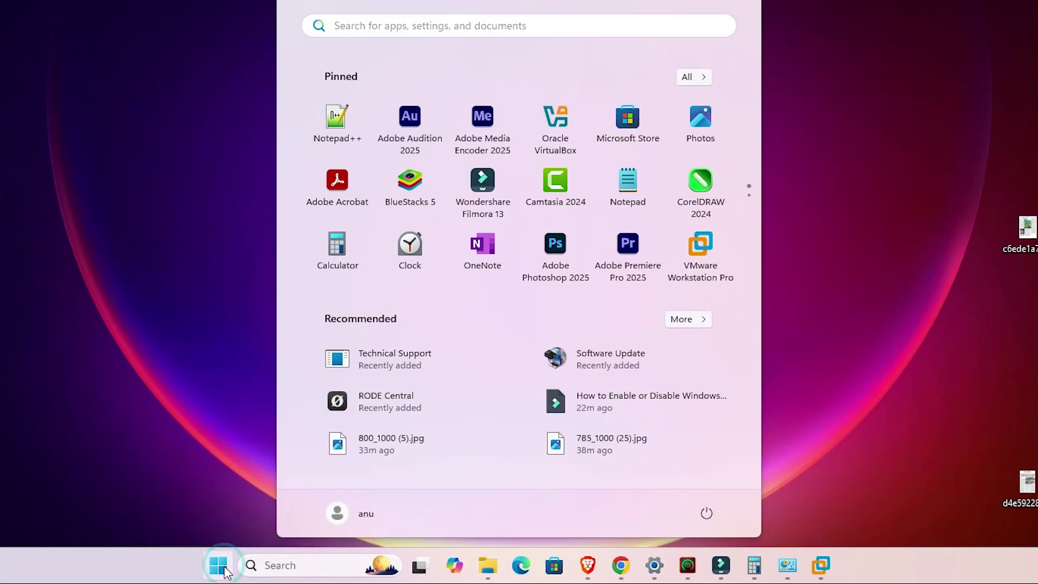
pyautogui.write('con')
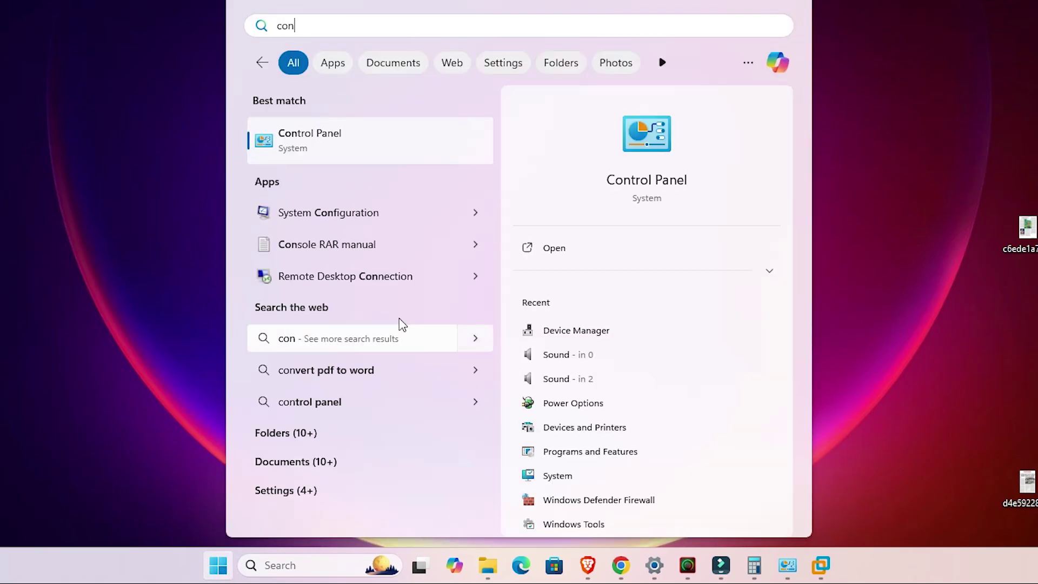
pyautogui.click(347, 153)
pyautogui.click(886, 122)
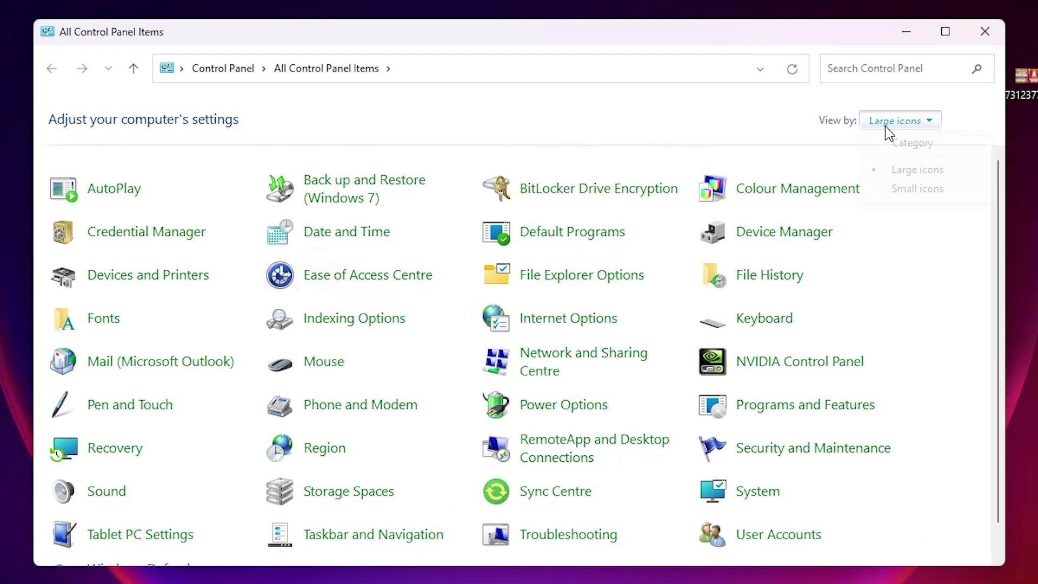
pyautogui.click(925, 149)
pyautogui.click(790, 120)
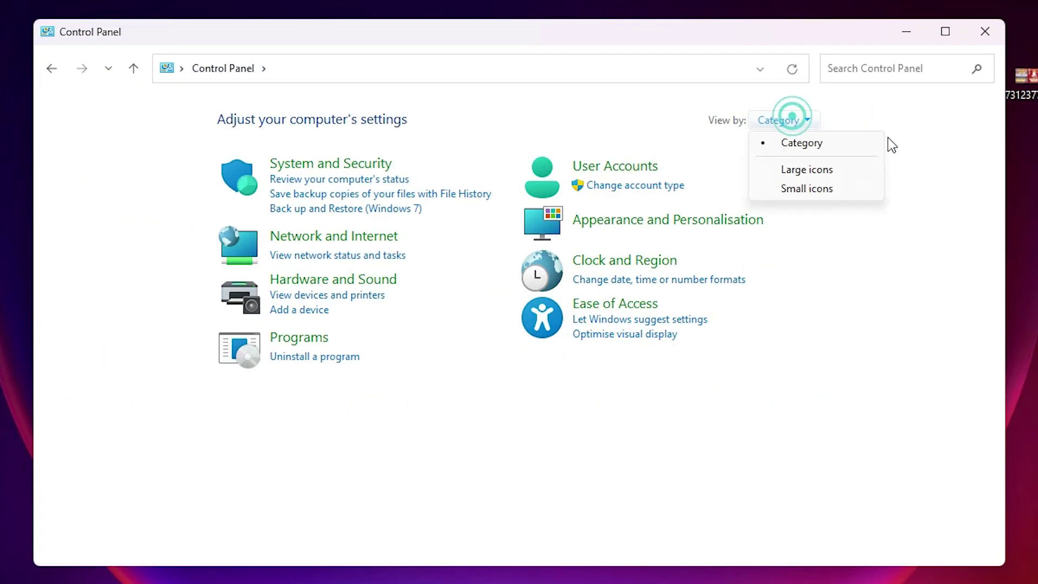
pyautogui.click(832, 172)
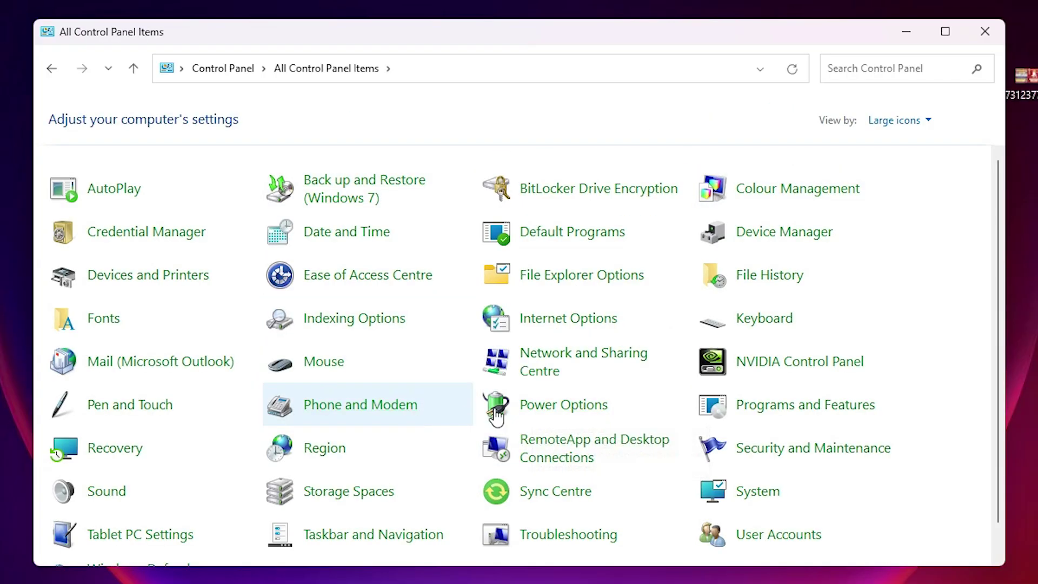
# Make High performance the active power plan in Power Options and open its advanced settings
pyautogui.click(602, 406)
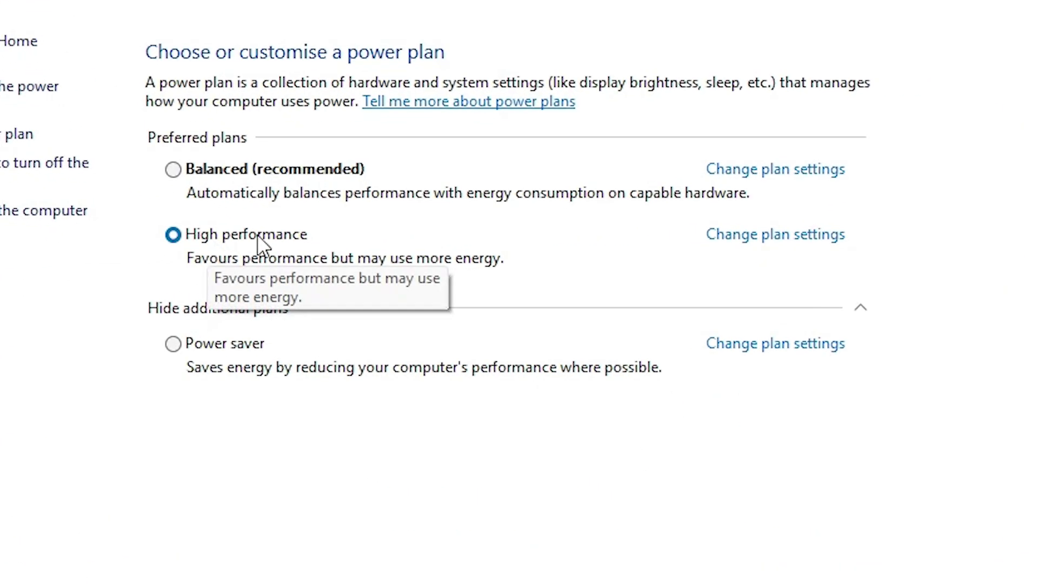
pyautogui.click(173, 169)
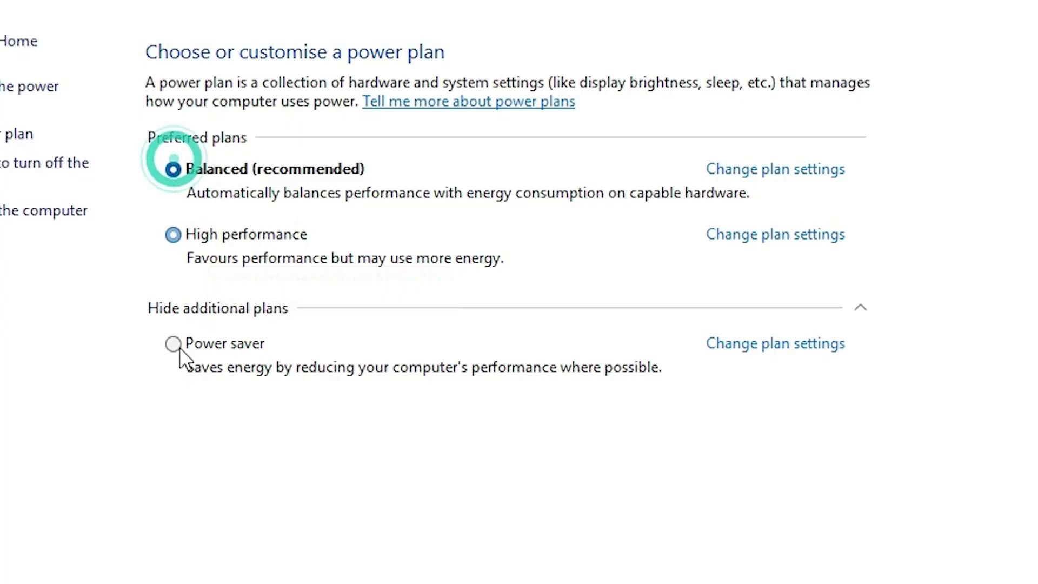
pyautogui.click(174, 346)
pyautogui.click(861, 308)
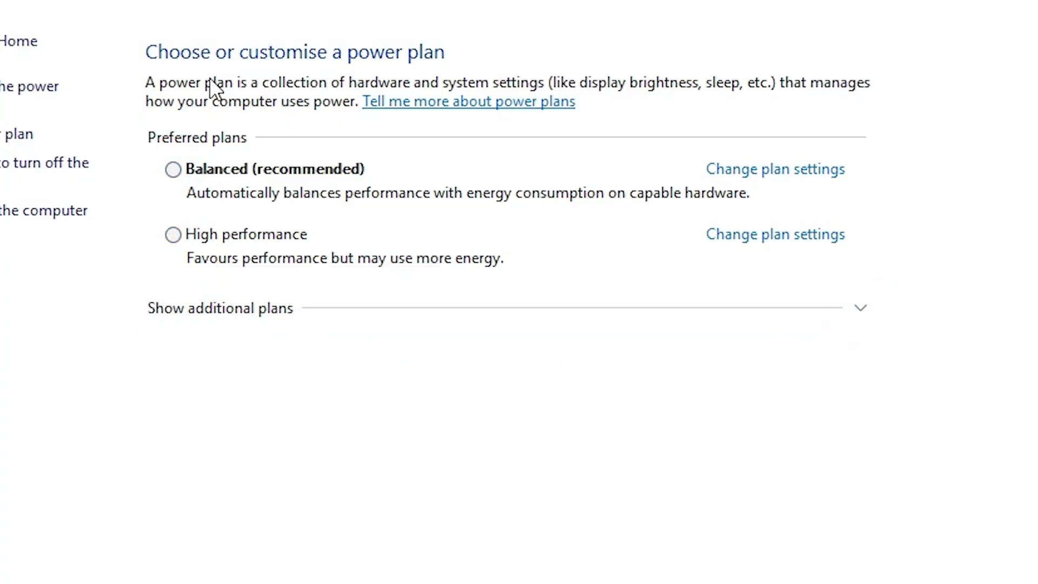
pyautogui.click(860, 307)
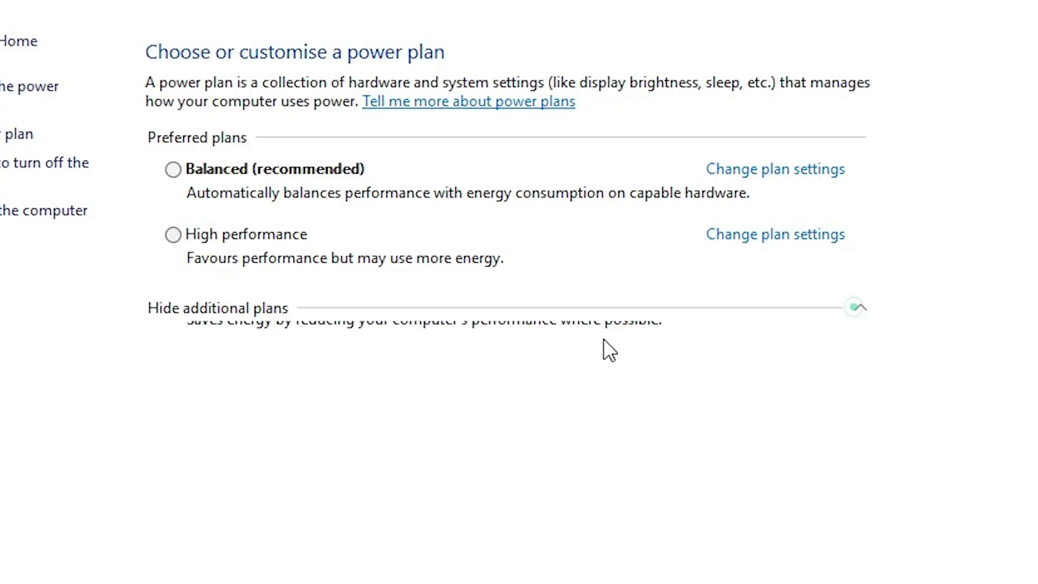
pyautogui.click(173, 241)
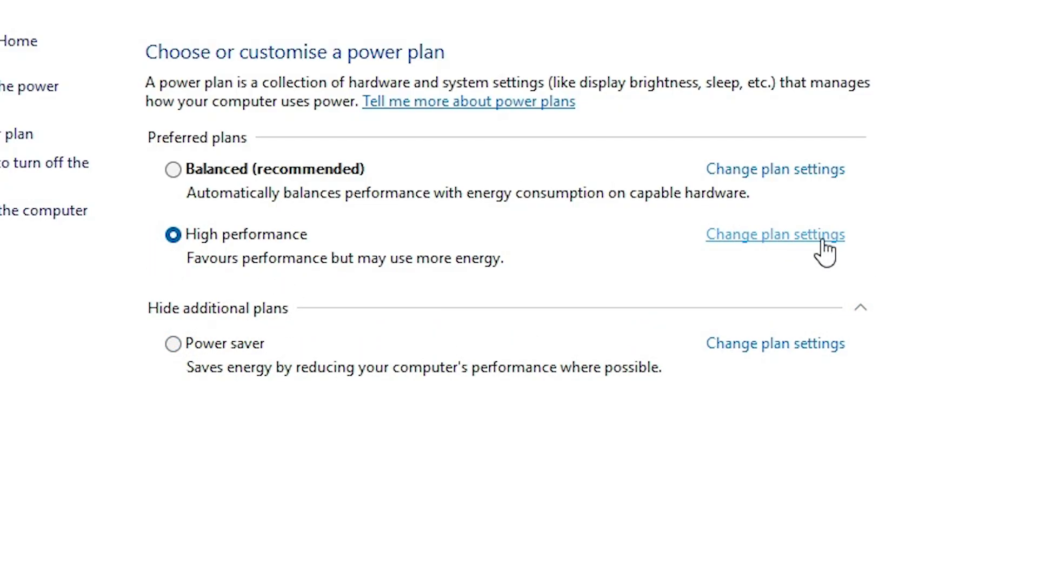
pyautogui.click(782, 242)
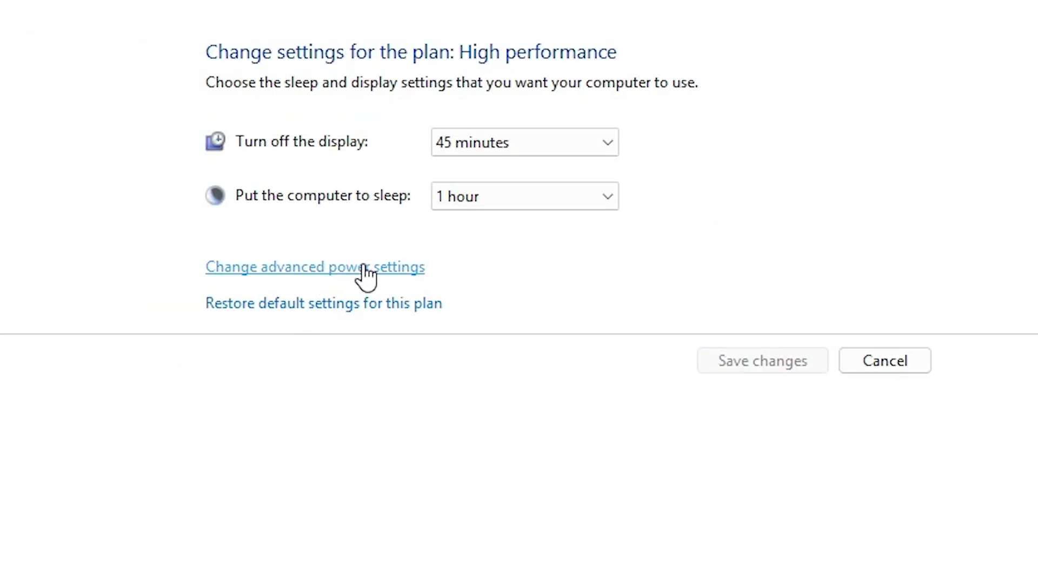
pyautogui.click(400, 266)
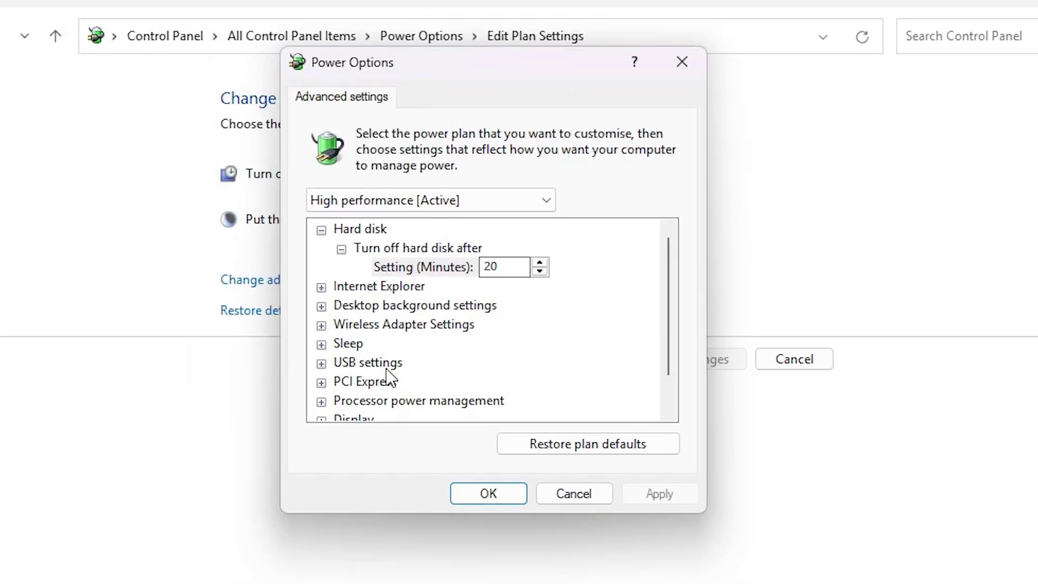
# Verify minimum and maximum processor state are both 100%, then close the advanced and plan settings
pyautogui.scroll(-1, 434, 356)
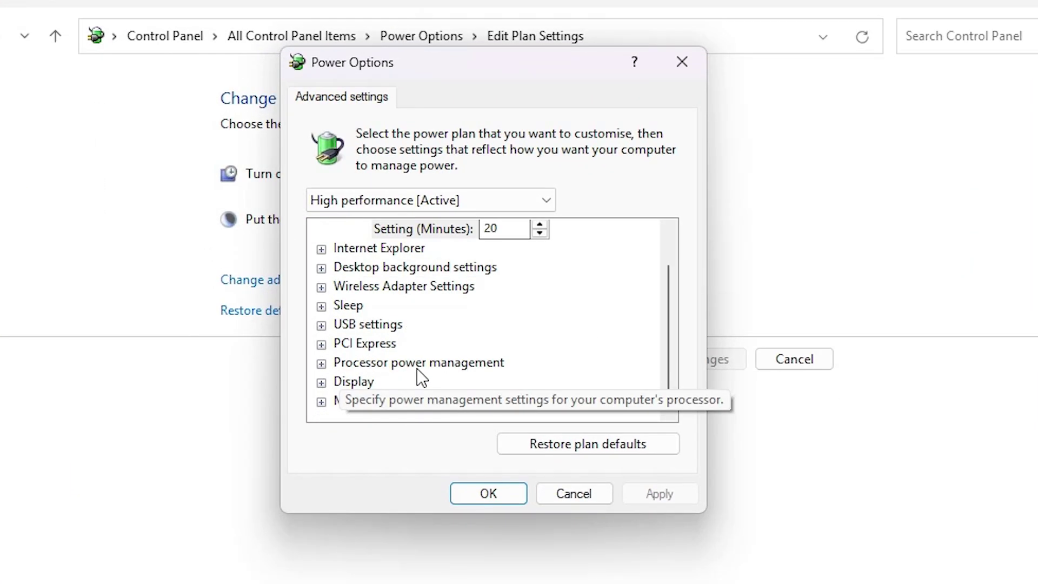
pyautogui.click(322, 364)
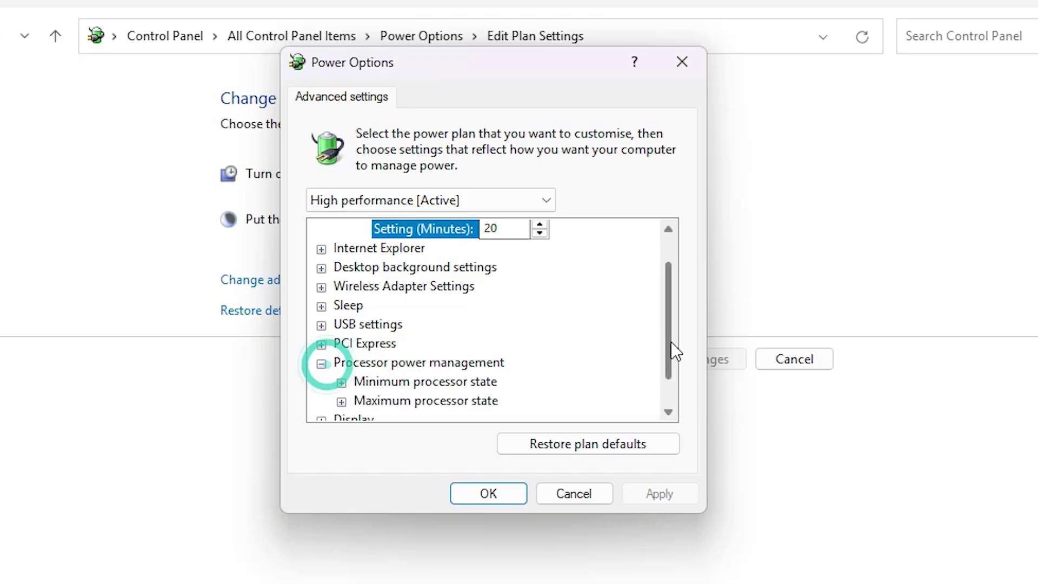
pyautogui.moveTo(673, 340); pyautogui.dragTo(674, 376)
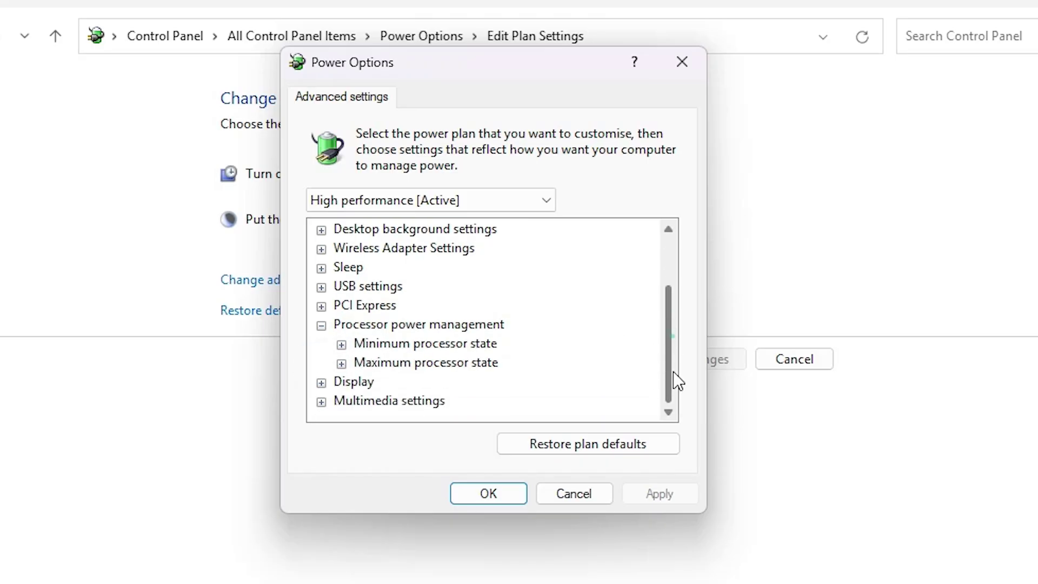
pyautogui.click(341, 344)
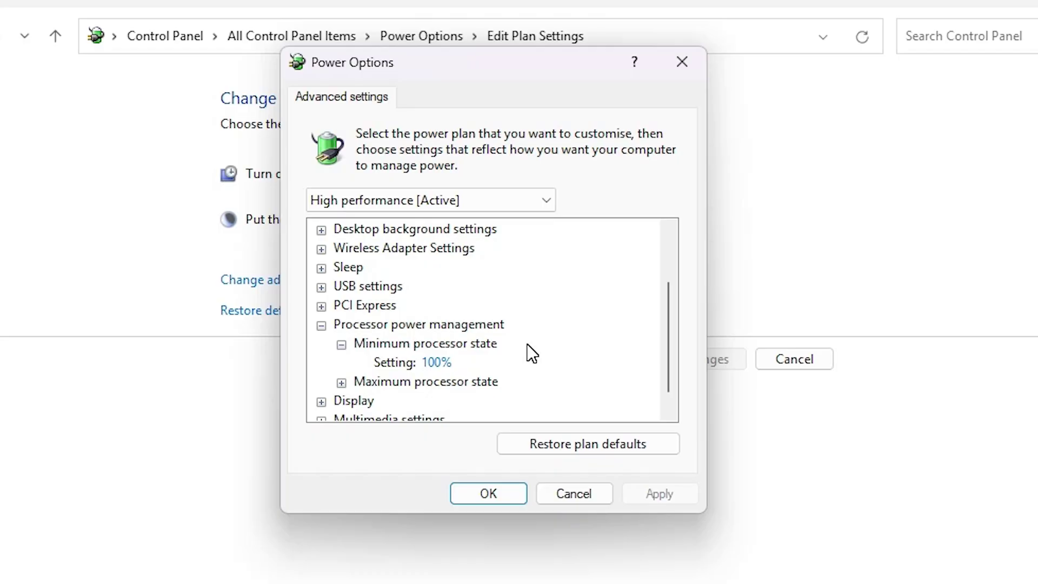
pyautogui.click(342, 382)
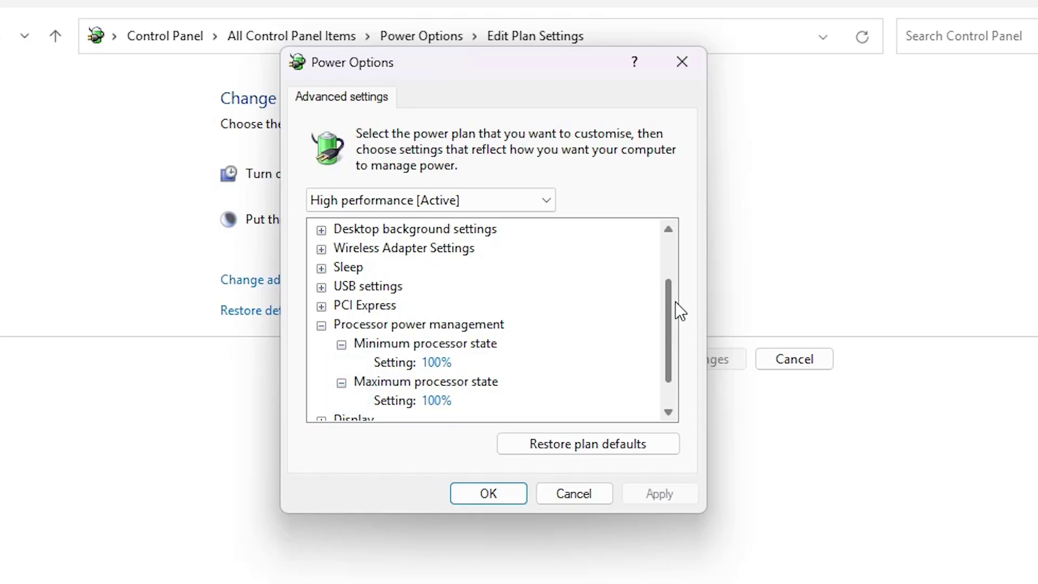
pyautogui.moveTo(675, 302); pyautogui.dragTo(673, 363)
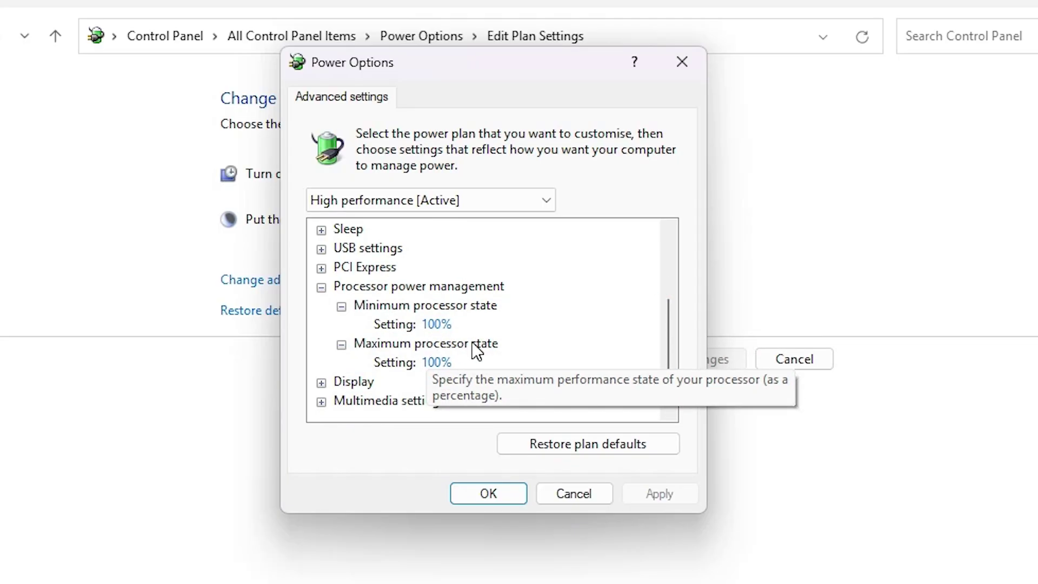
pyautogui.click(501, 506)
pyautogui.click(482, 501)
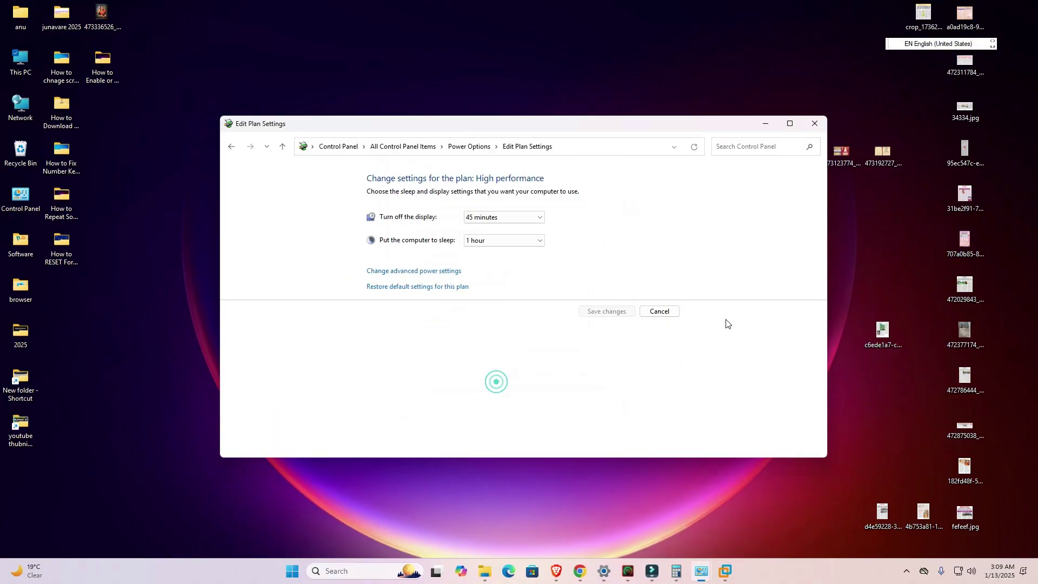
pyautogui.click(794, 359)
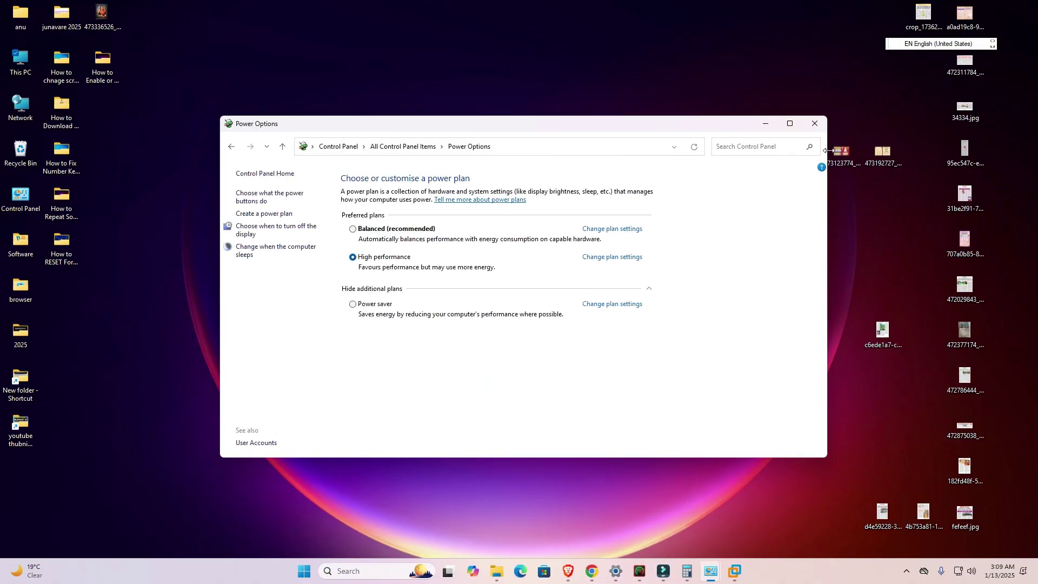
# Close Power Options and reopen Control Panel by searching 'con' from Start
pyautogui.click(815, 124)
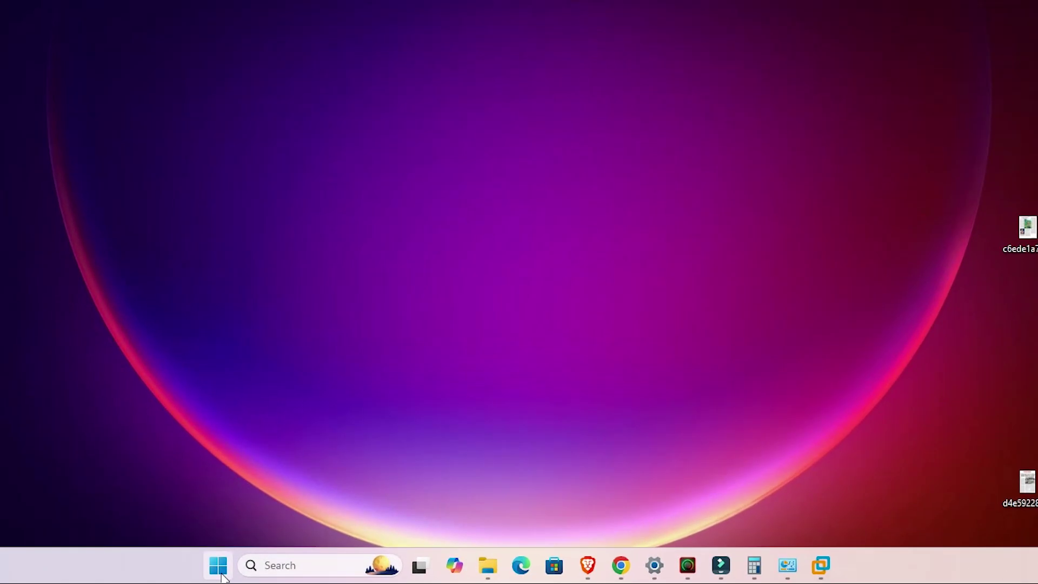
pyautogui.click(219, 577)
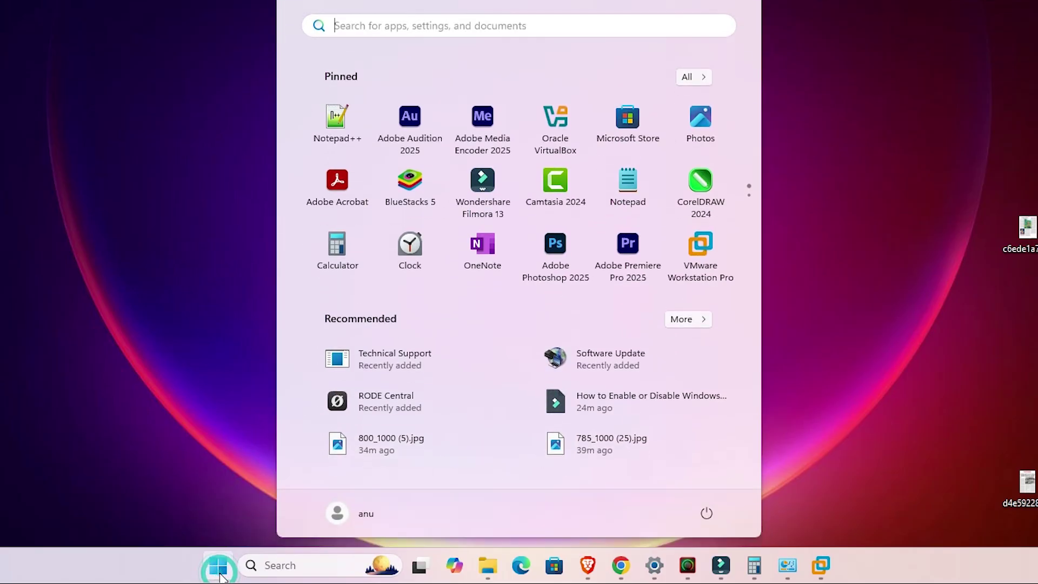
pyautogui.click(219, 576)
pyautogui.click(219, 576)
pyautogui.write('con')
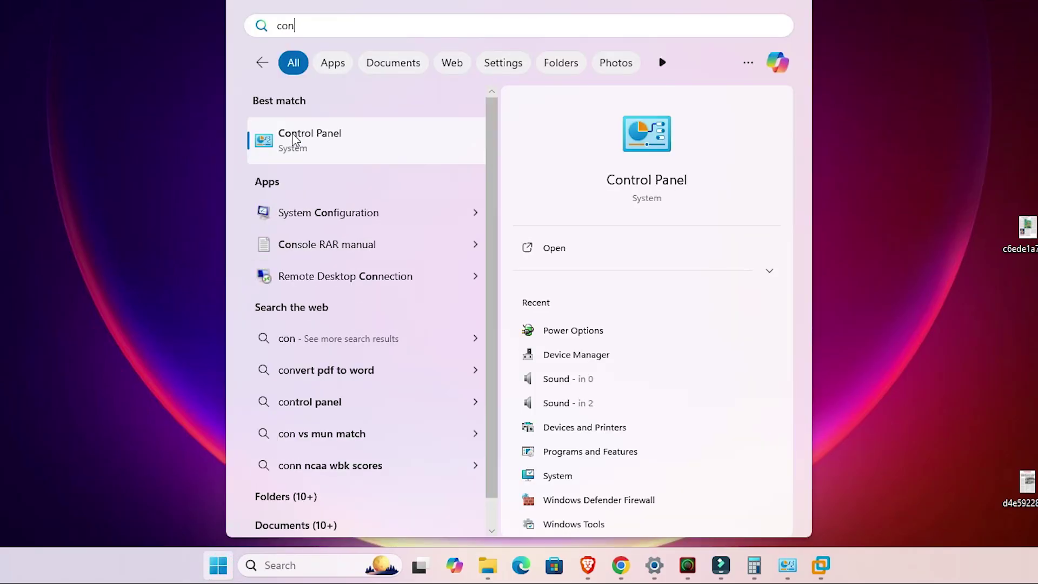
pyautogui.click(292, 133)
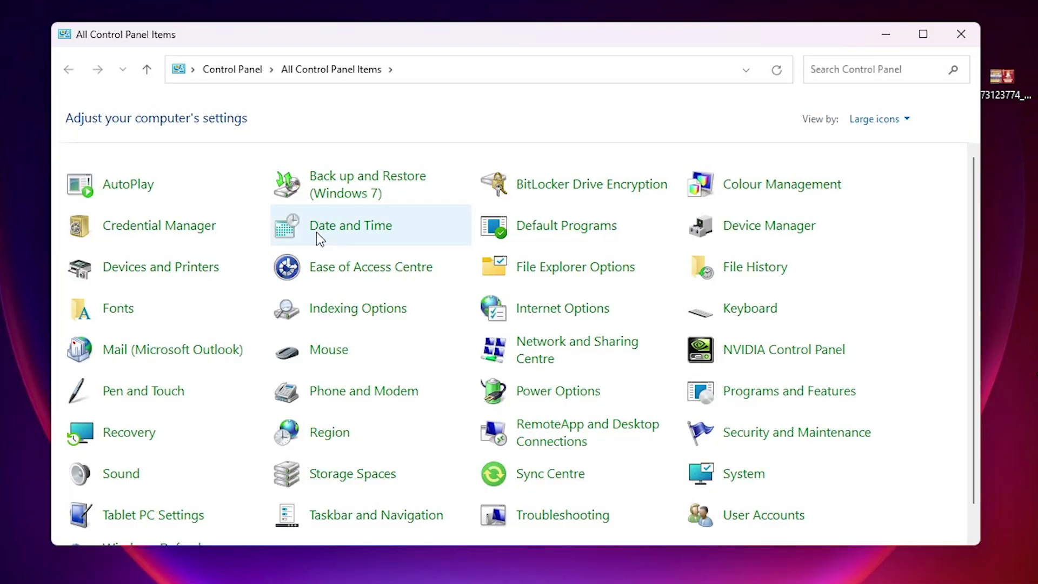
# Open Sound, centre the dialog, and open Properties for the LG ULTRAFINE-4 playback device
pyautogui.click(126, 473)
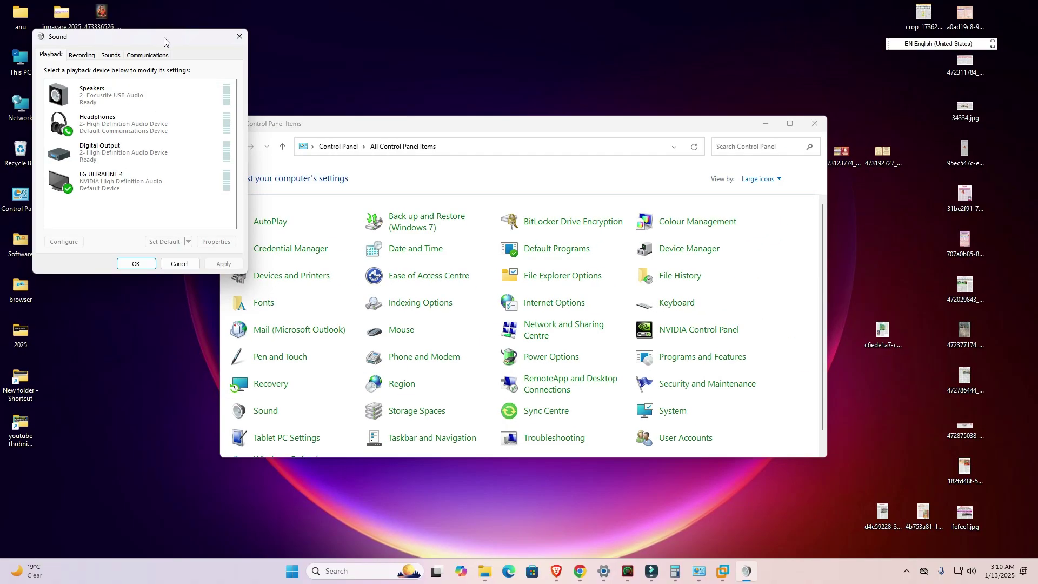
pyautogui.moveTo(163, 33); pyautogui.dragTo(509, 136)
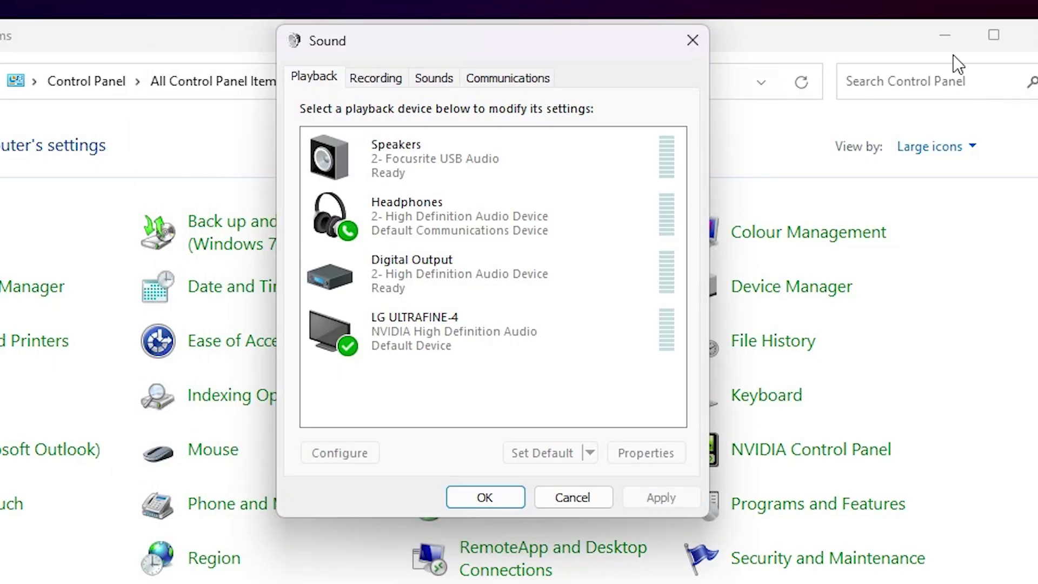
pyautogui.click(949, 38)
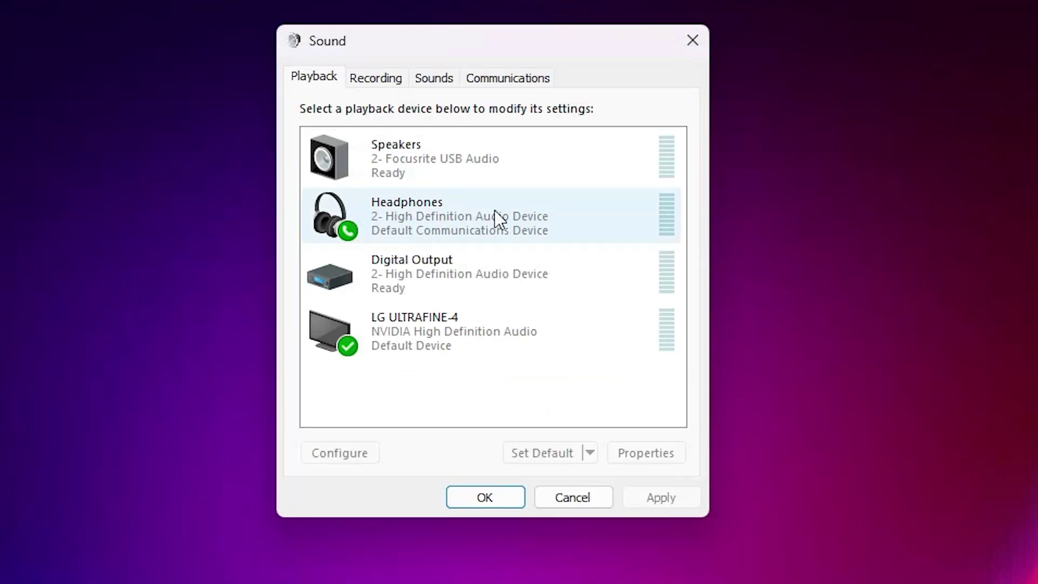
pyautogui.click(479, 333)
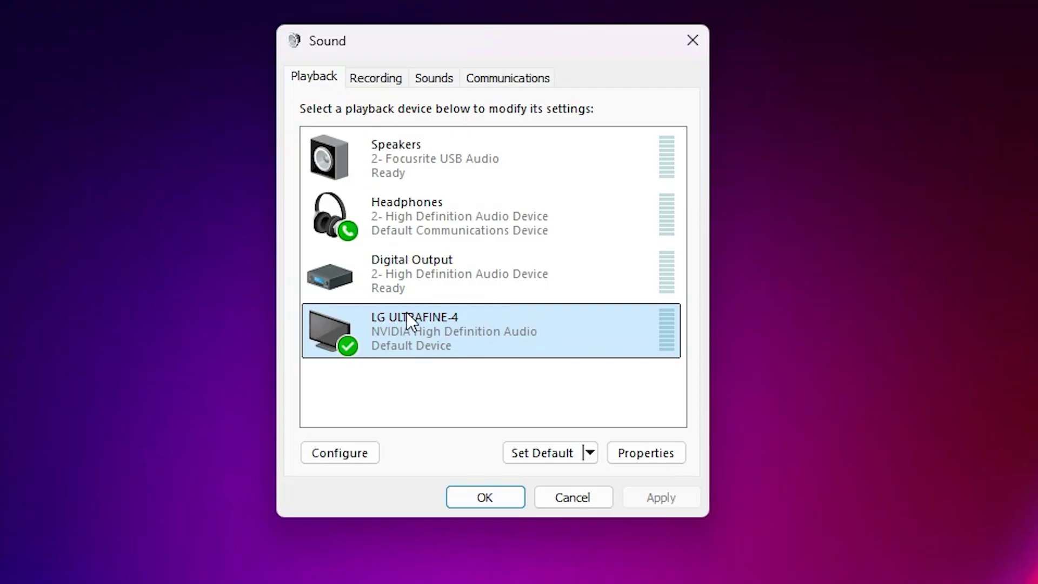
pyautogui.rightClick(446, 323)
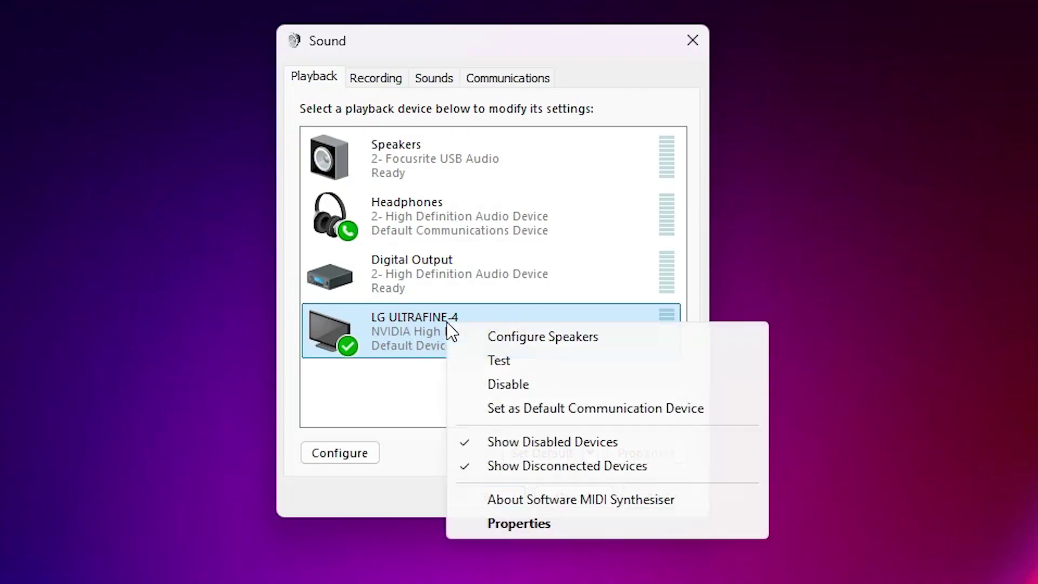
pyautogui.click(520, 523)
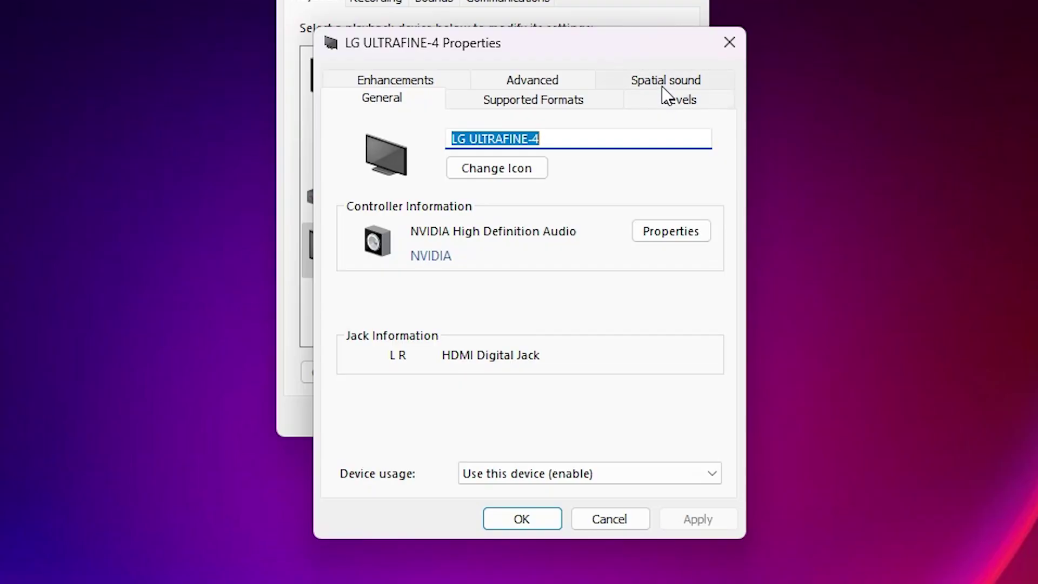
# Set the LG ULTRAFINE-4 spatial sound format to Off, apply it, and close both dialogs
pyautogui.click(663, 85)
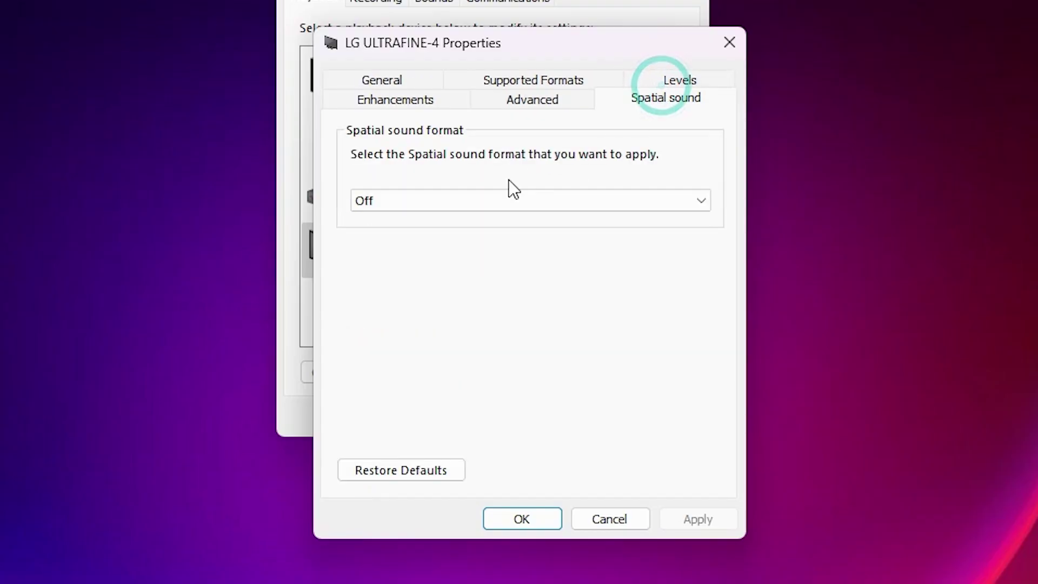
pyautogui.click(441, 195)
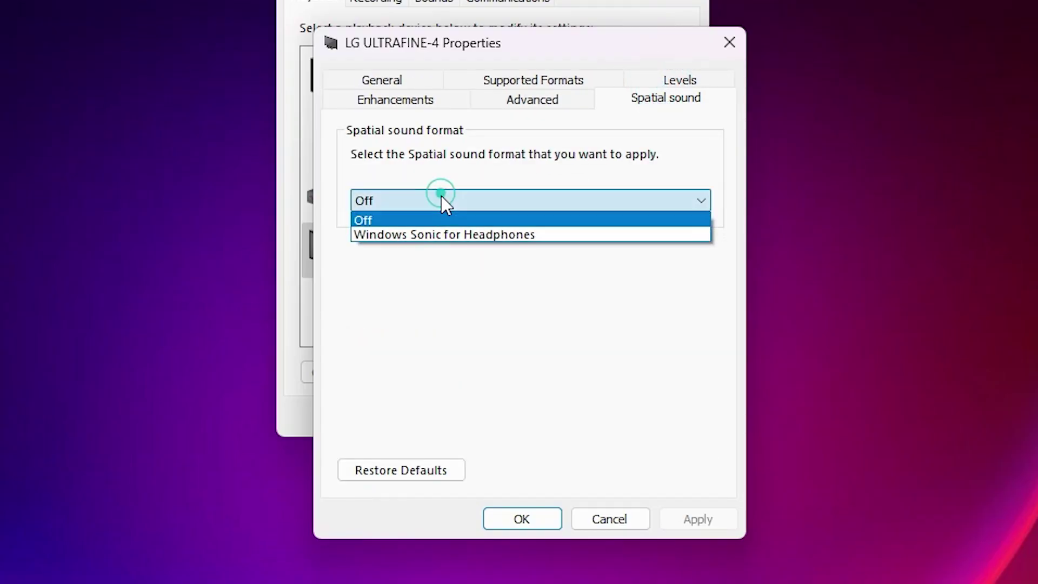
pyautogui.click(390, 222)
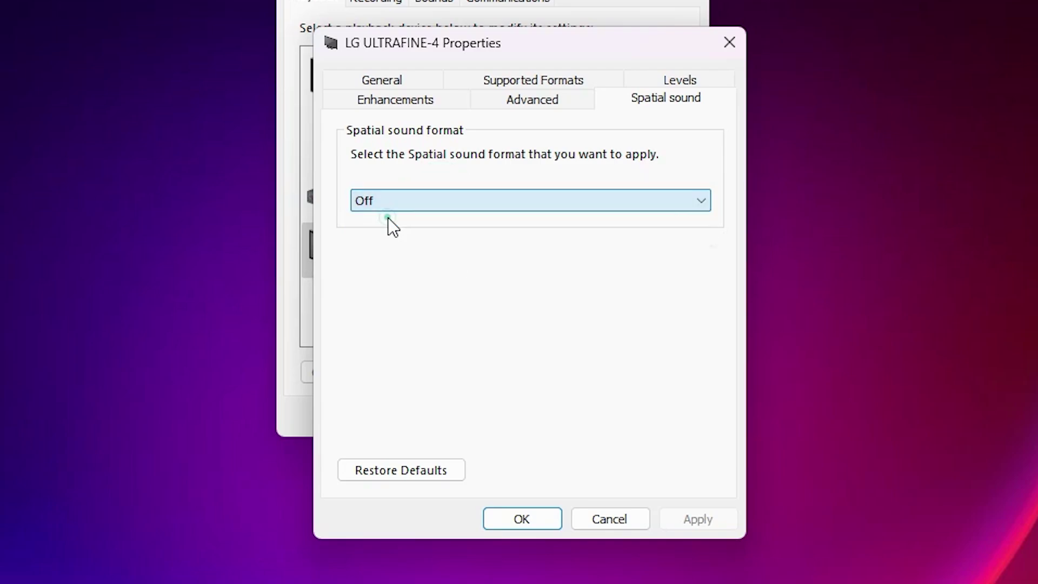
pyautogui.click(697, 522)
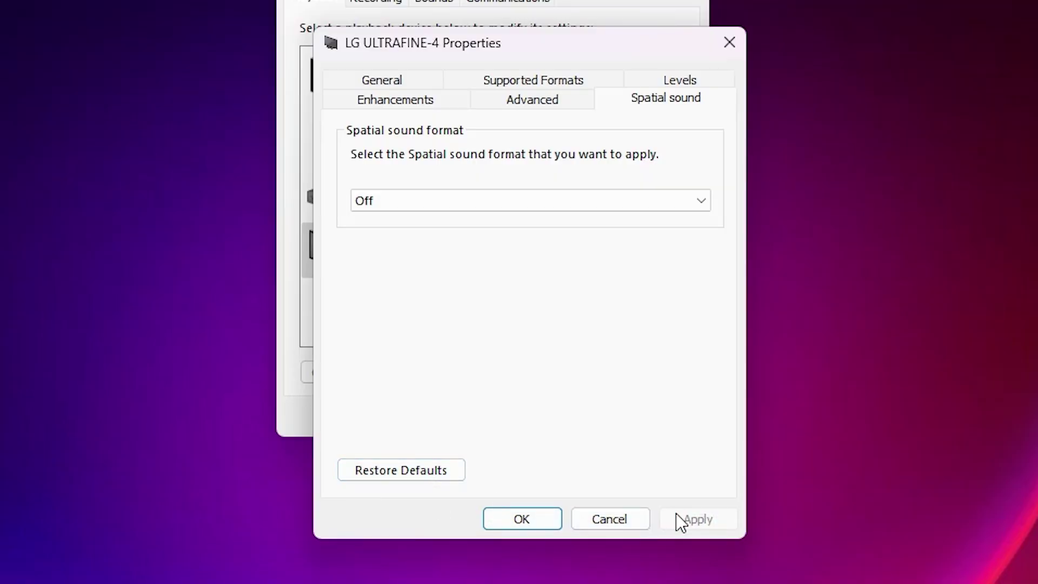
pyautogui.click(507, 518)
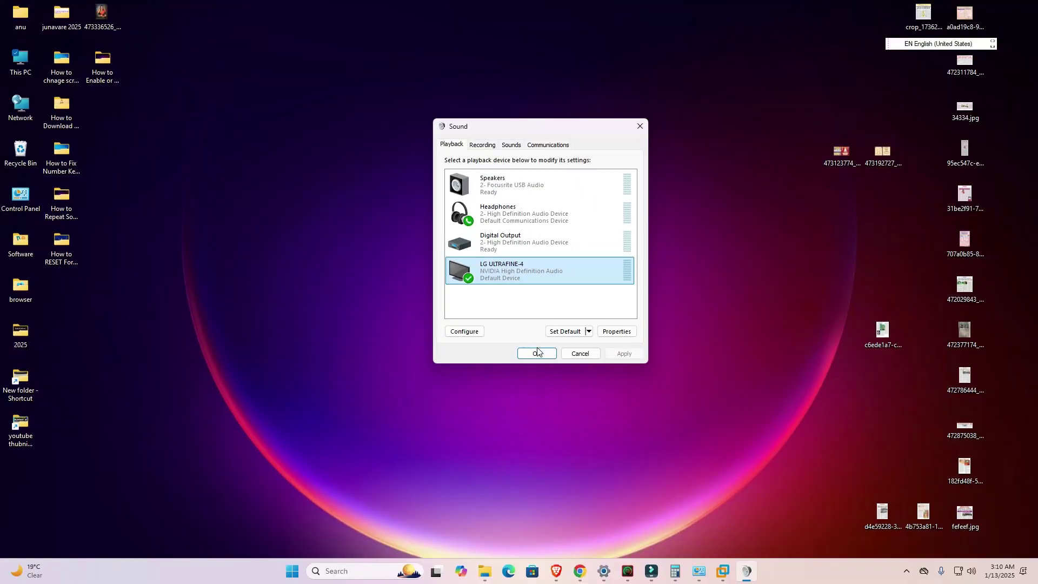
pyautogui.click(485, 416)
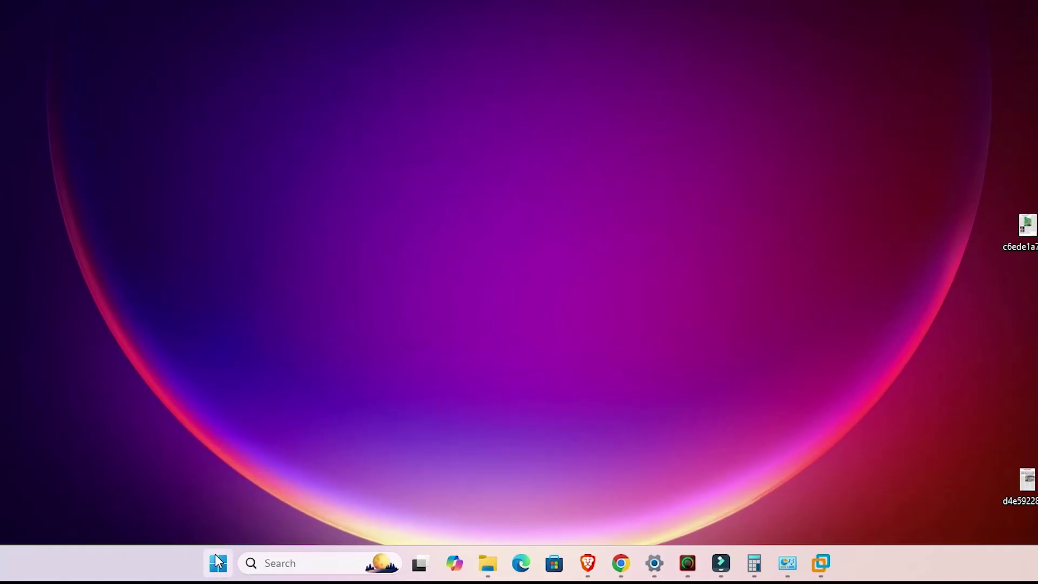
# Launch Device Manager by searching 'dev' in Start and move its window to screen centre
pyautogui.click(217, 565)
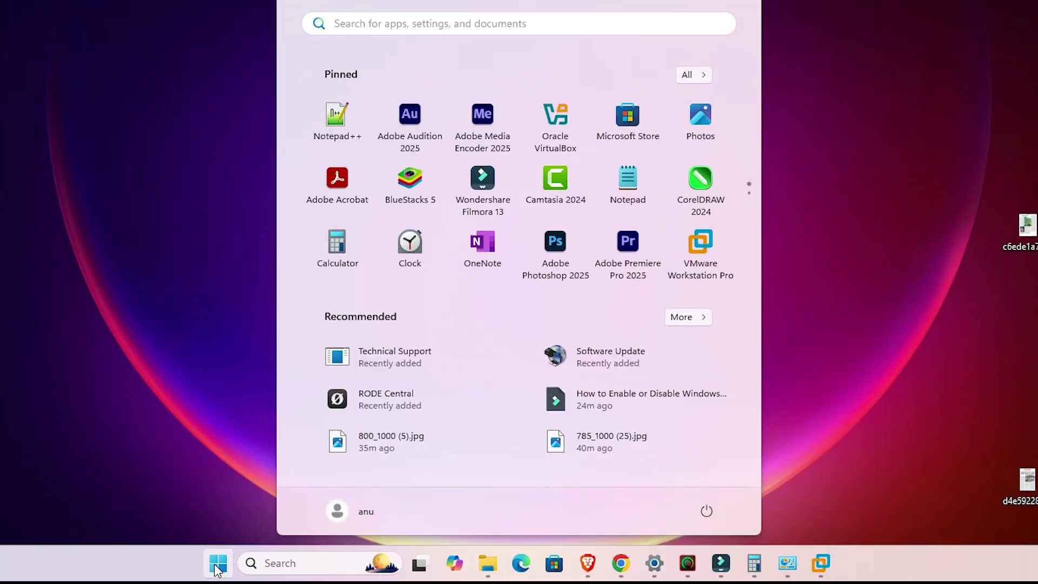
pyautogui.write('dev')
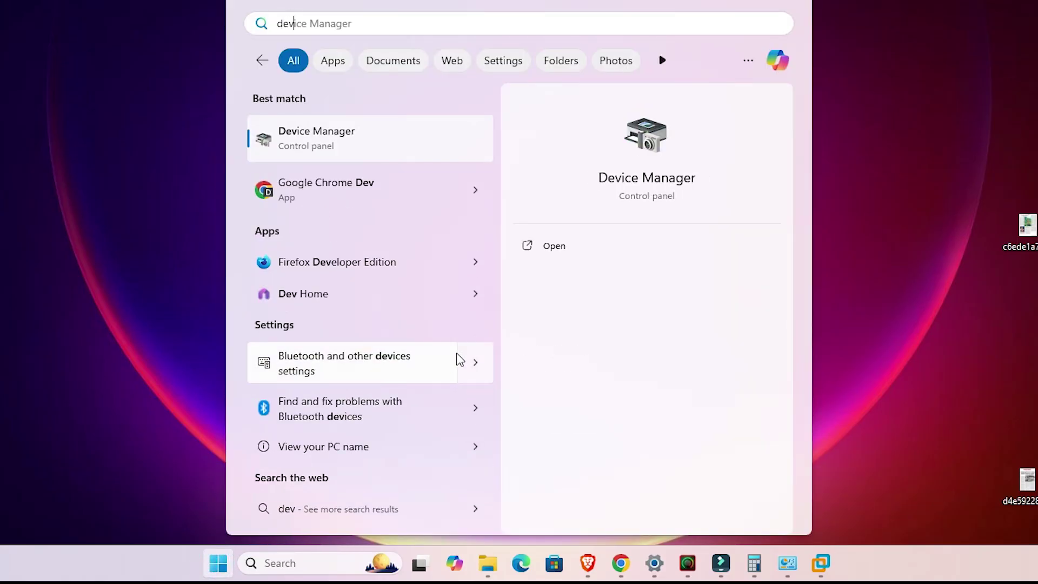
pyautogui.click(375, 143)
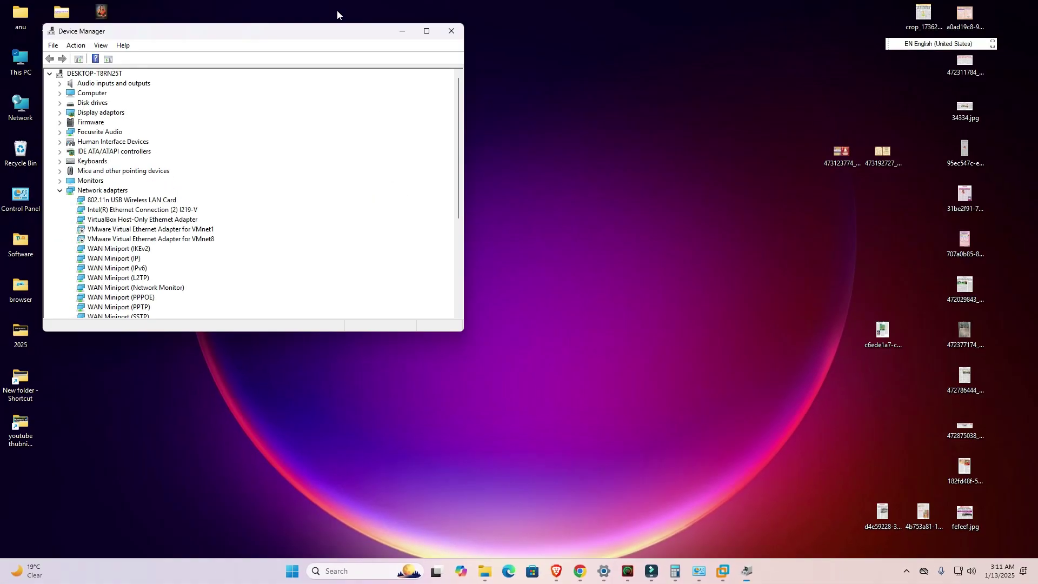
pyautogui.moveTo(319, 31); pyautogui.dragTo(644, 168)
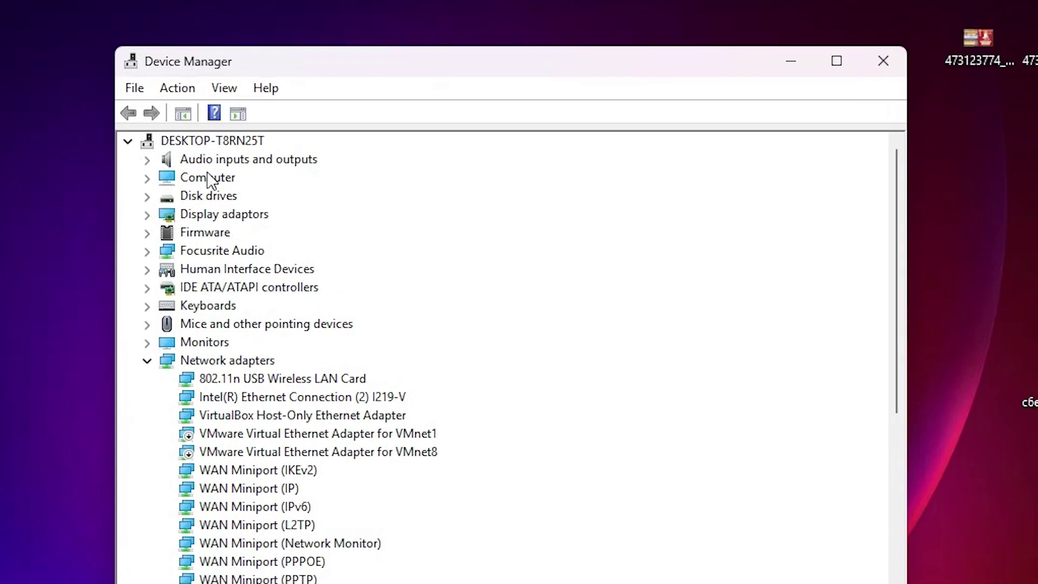
# Review the Focusrite speakers, LG ULTRAFINE-4 and Headphones entries, checking the Headphones context menu without changes
pyautogui.click(147, 160)
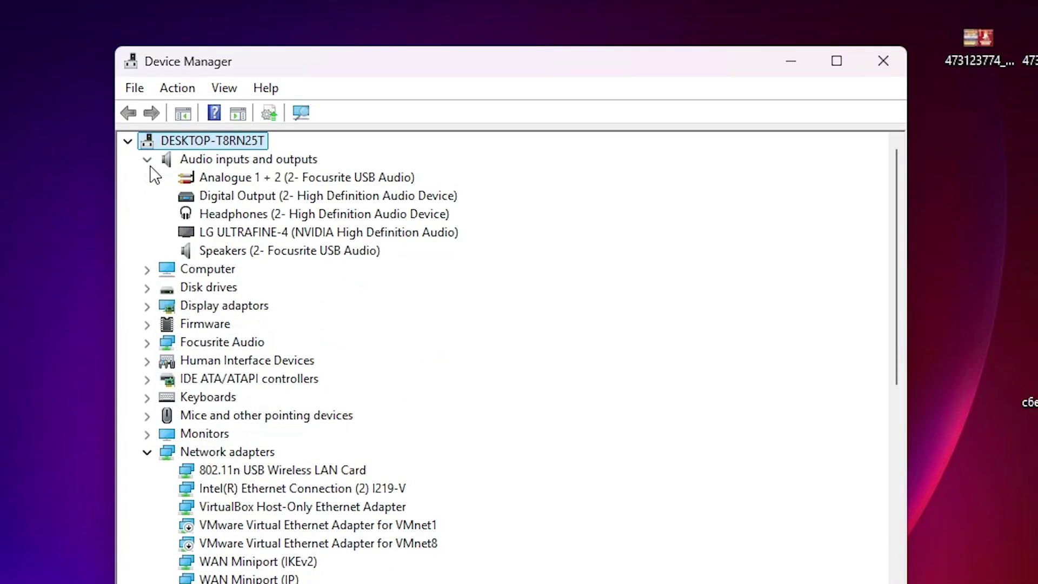
pyautogui.click(246, 251)
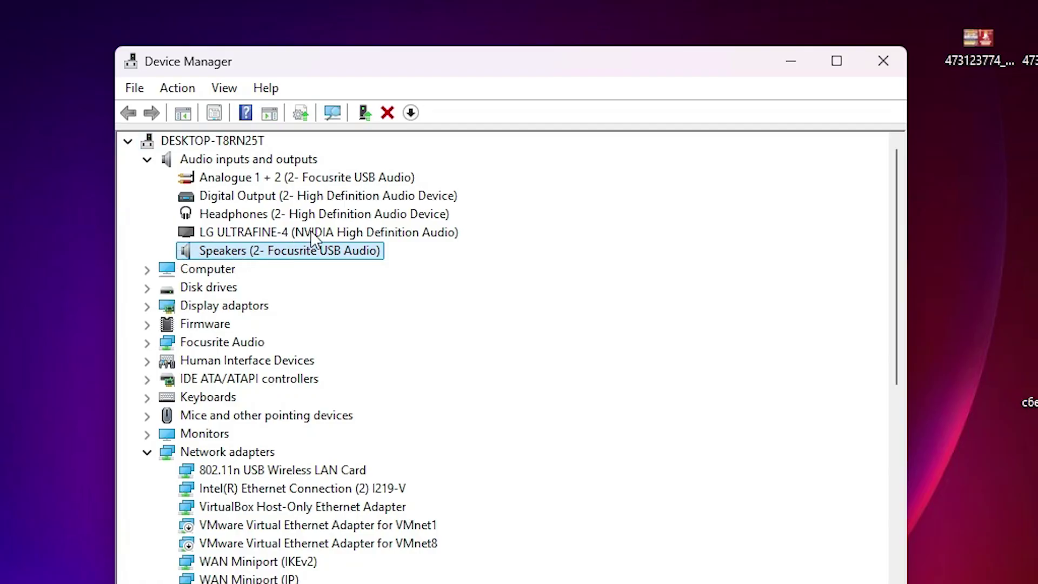
pyautogui.click(279, 236)
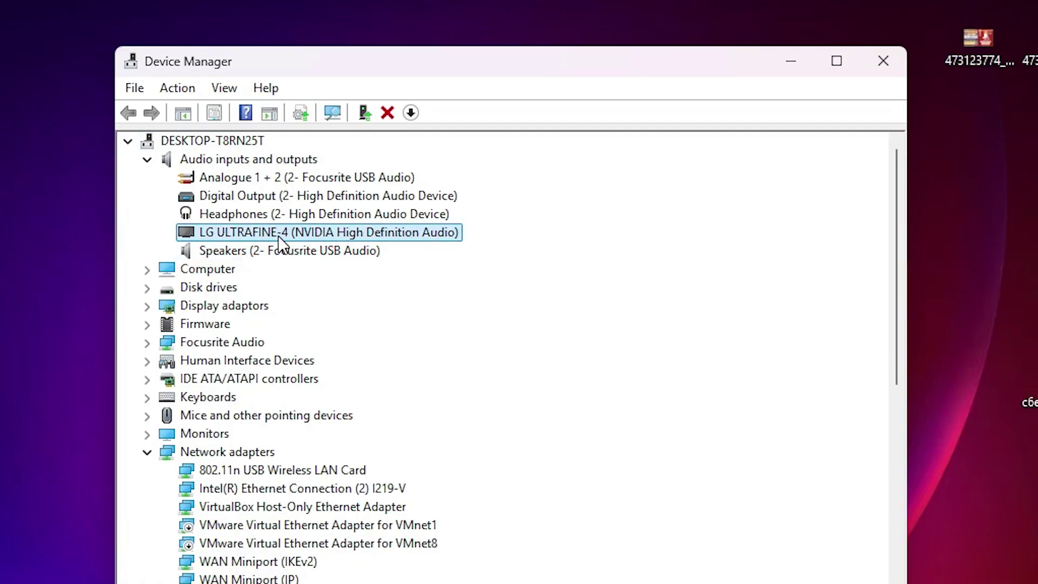
pyautogui.click(254, 219)
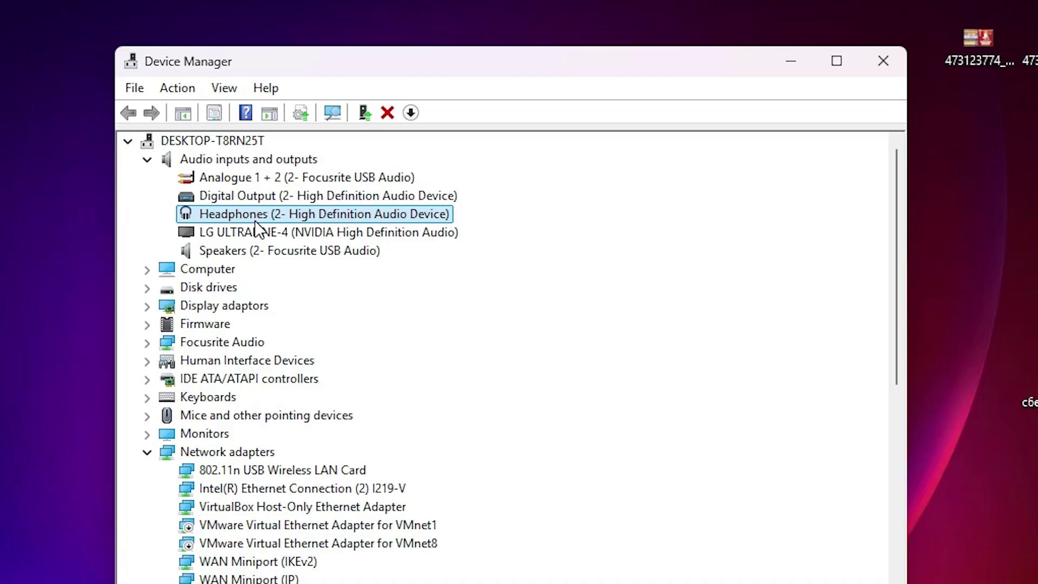
pyautogui.rightClick(255, 219)
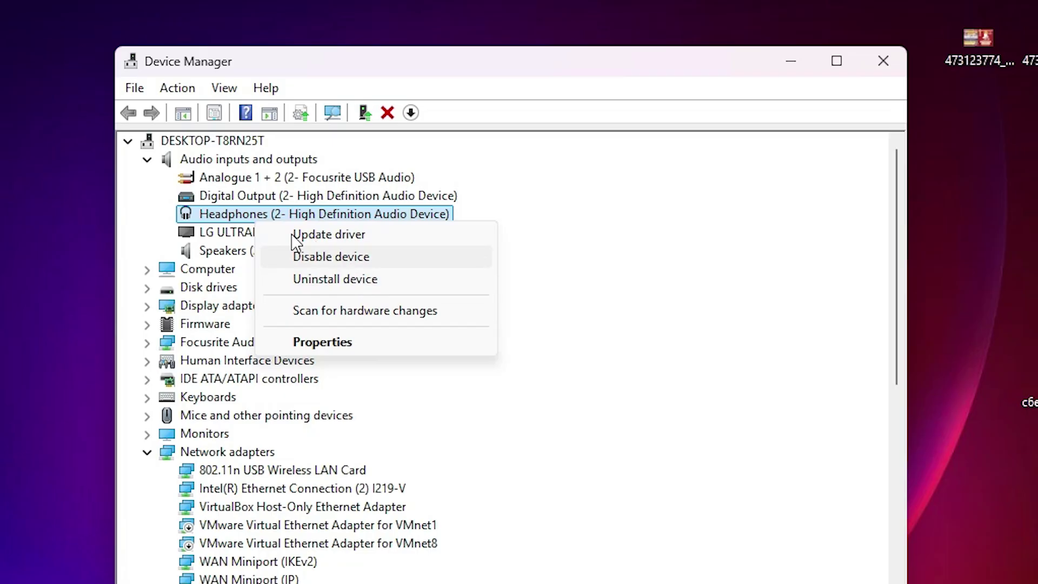
pyautogui.click(218, 226)
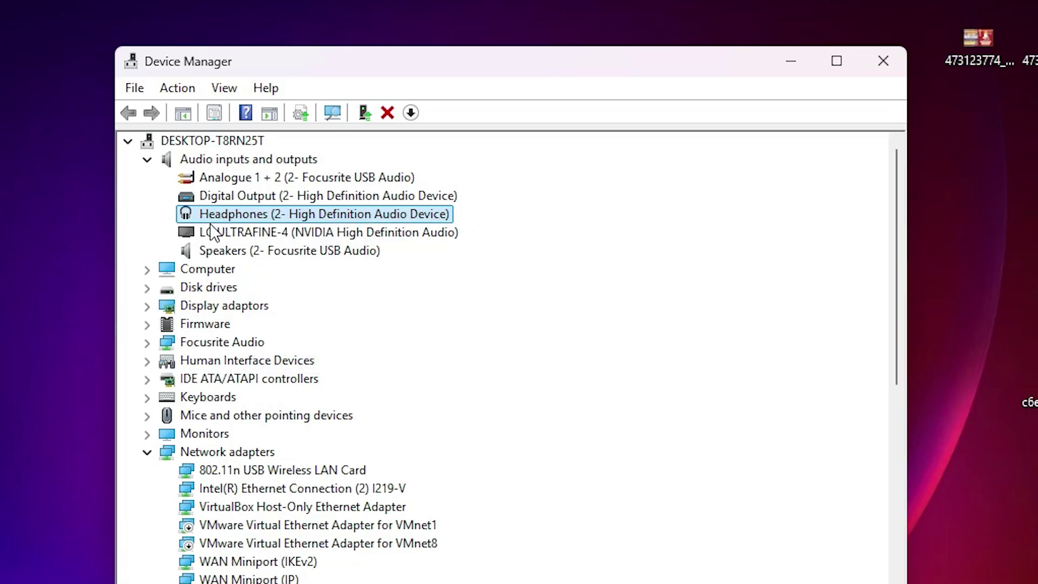